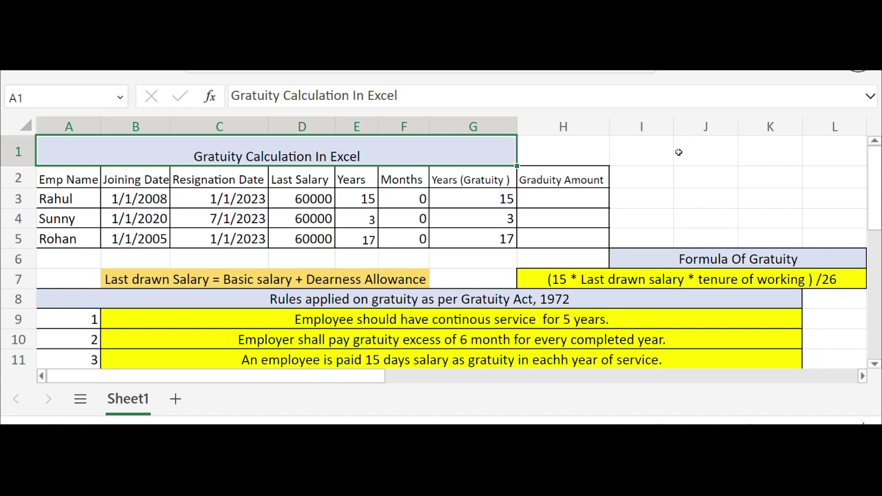
- Merge and center the empty range J1:L4 into one cell for notes
{"action": "left_click_drag", "start_coordinate": [679, 152], "coordinate": [824, 217]}
{"action": "left_click", "coordinate": [357, 78]}
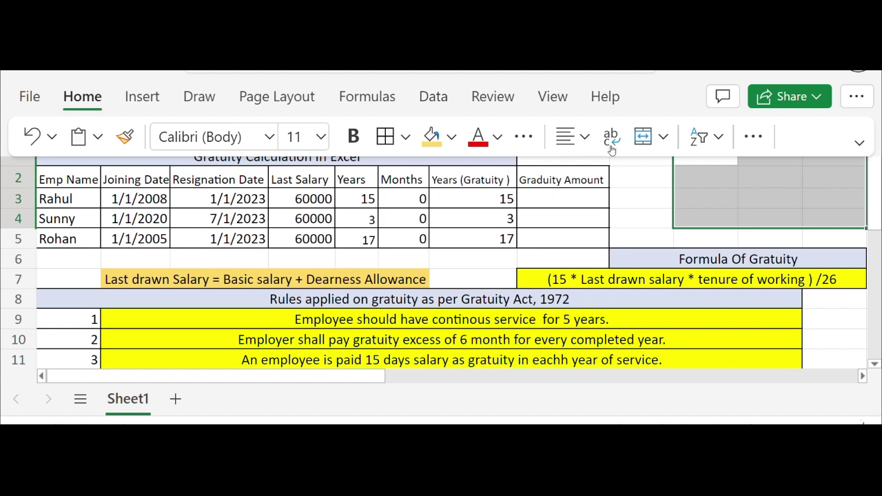
{"action": "left_click", "coordinate": [663, 136]}
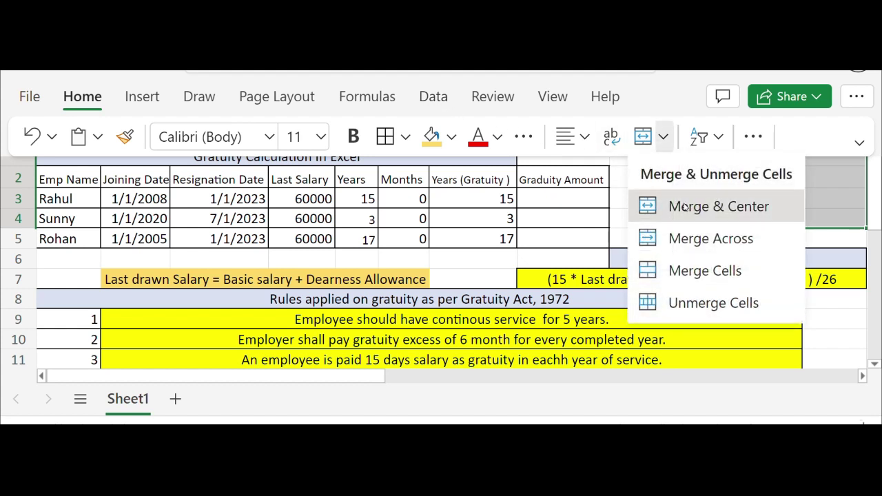
{"action": "left_click", "coordinate": [689, 206]}
{"action": "left_click", "coordinate": [740, 195]}
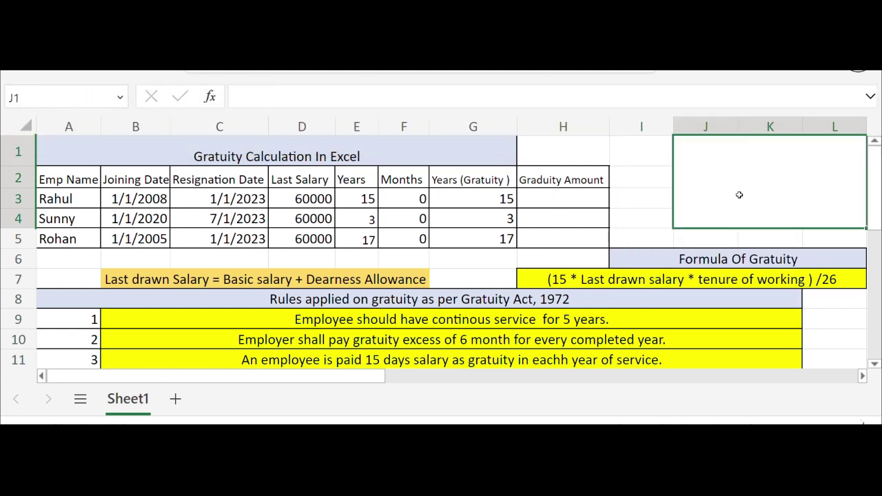
- Write "first we have all set of data information to calculate gratuity like you can see in provided table." in J1, and select A2:G5
{"action": "type", "text": "first we"}
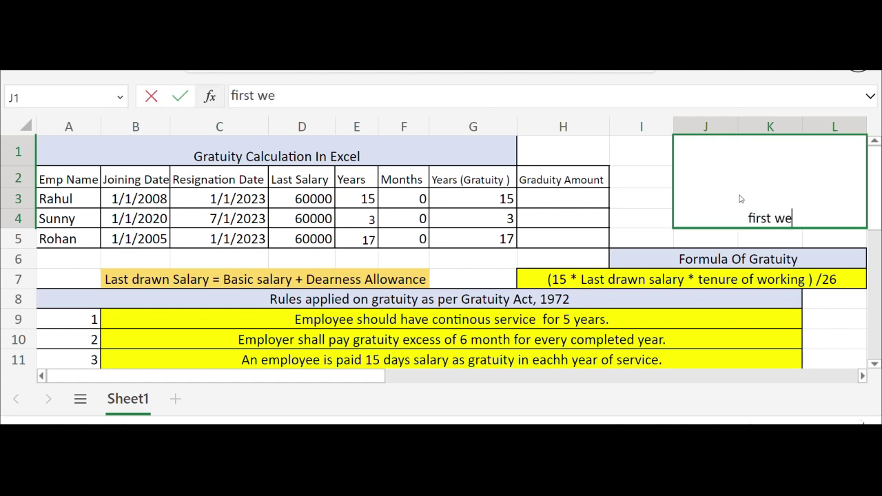
{"action": "type", "text": " have all "}
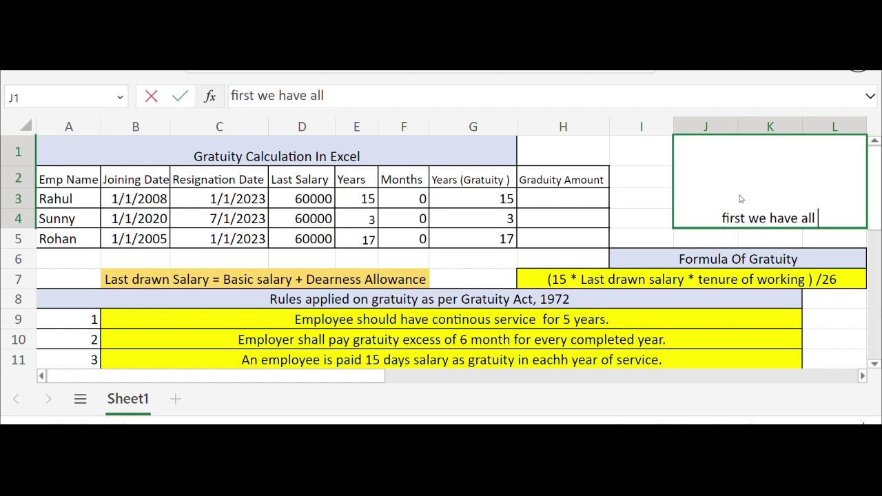
{"action": "type", "text": "set of data"}
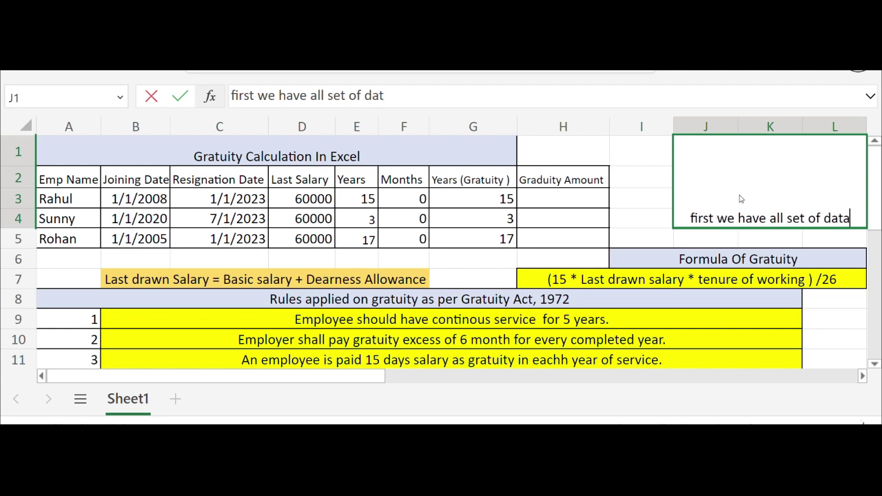
{"action": "type", "text": " iforma"}
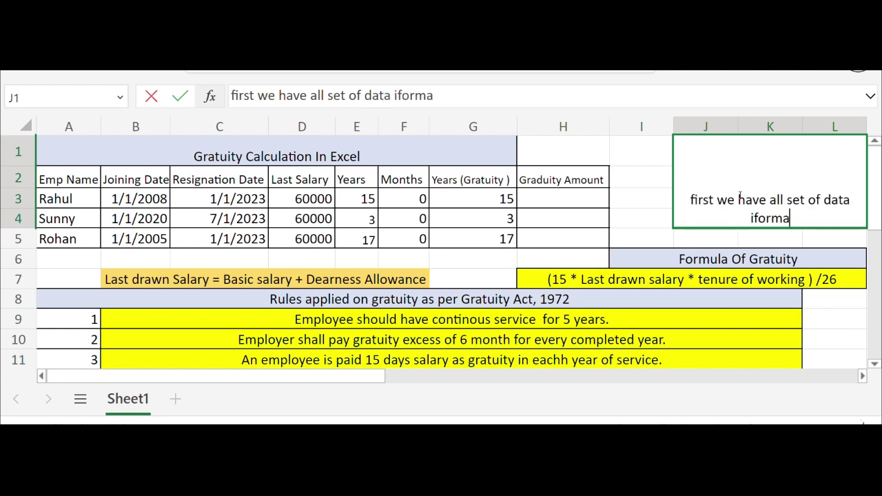
{"action": "key", "text": "BackSpace"}
{"action": "key", "text": "BackSpace"}
{"action": "key", "text": "BackSpace"}
{"action": "key", "text": "BackSpace"}
{"action": "key", "text": "BackSpace"}
{"action": "type", "text": "nformation "}
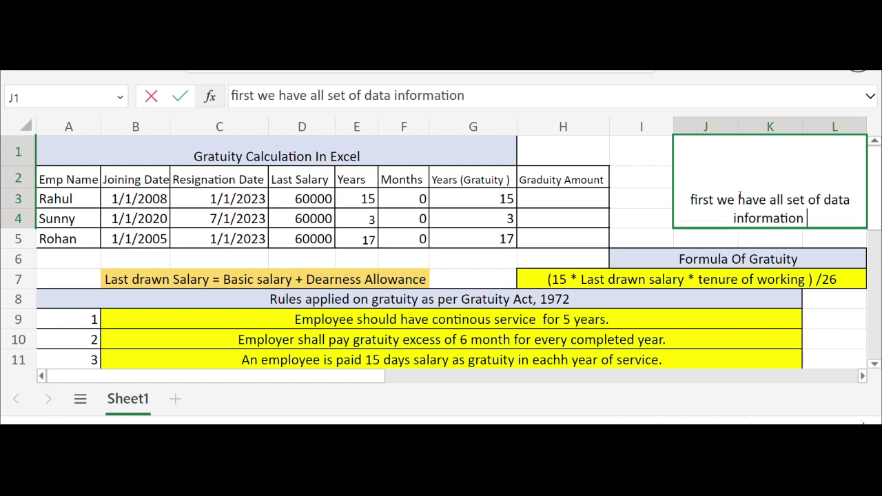
{"action": "type", "text": "to calculat"}
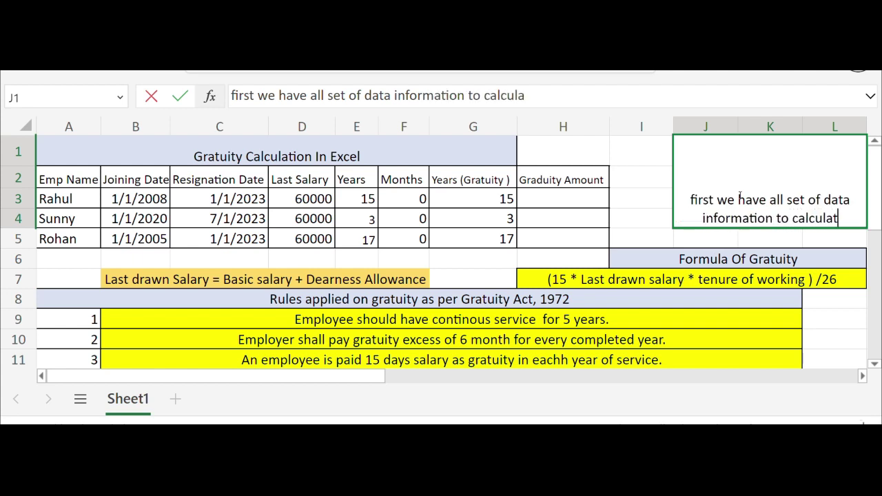
{"action": "type", "text": "e gradu"}
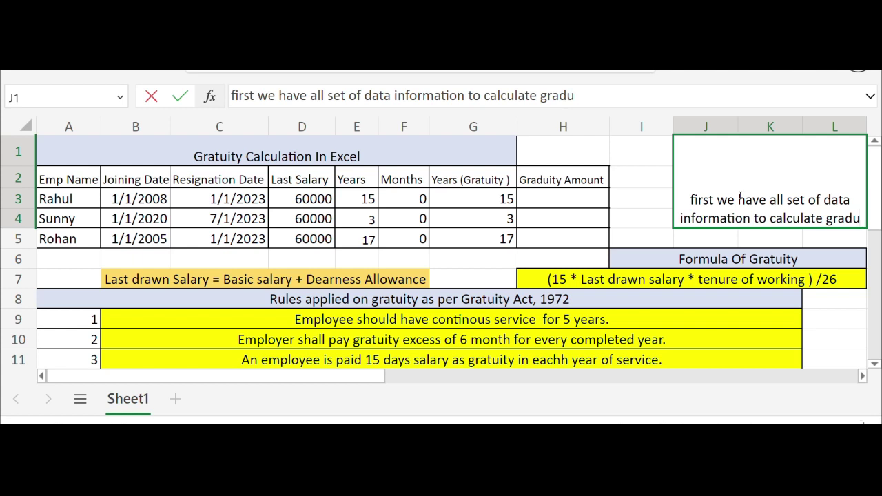
{"action": "key", "text": "BackSpace"}
{"action": "key", "text": "BackSpace"}
{"action": "type", "text": "tuit"}
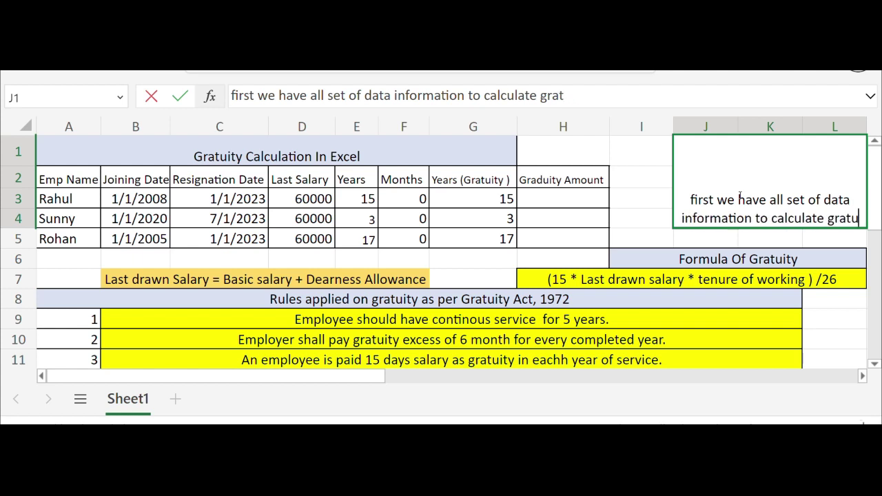
{"action": "type", "text": "y li"}
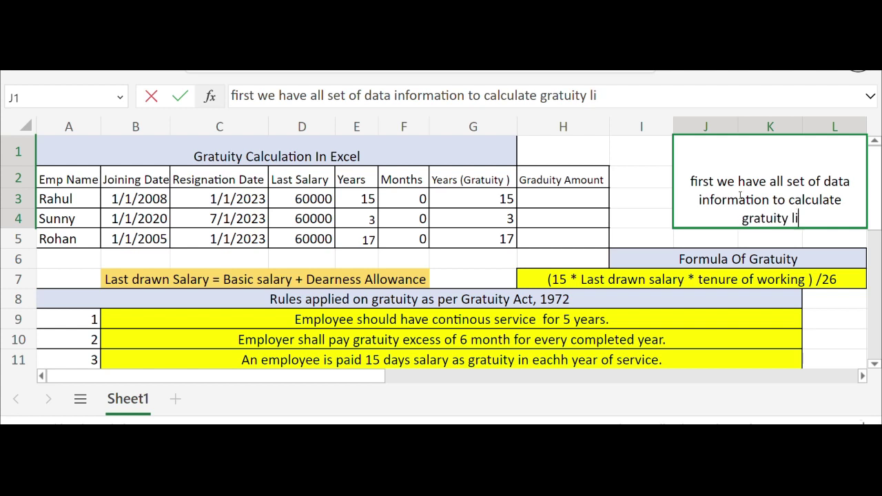
{"action": "type", "text": "ke you "}
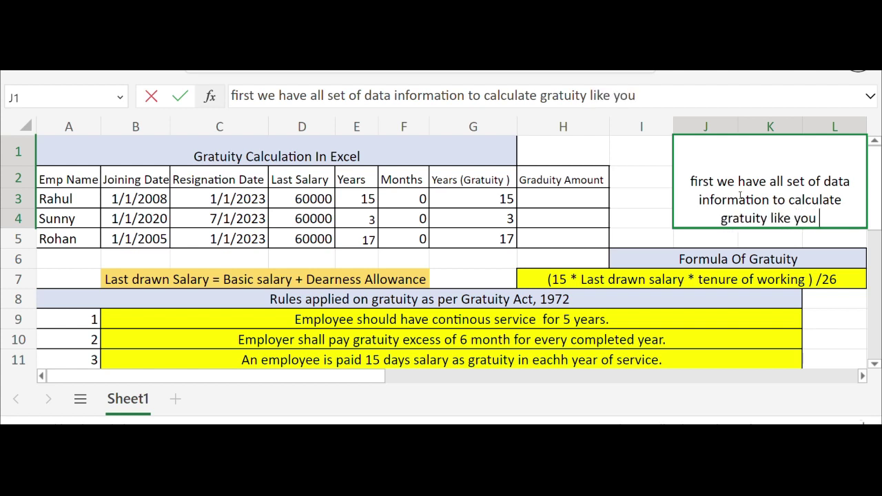
{"action": "type", "text": "can see in "}
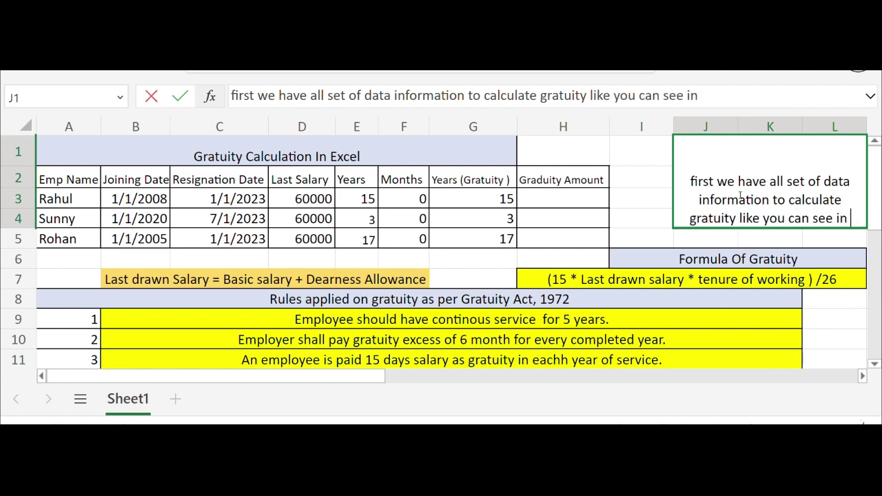
{"action": "type", "text": "provided table"}
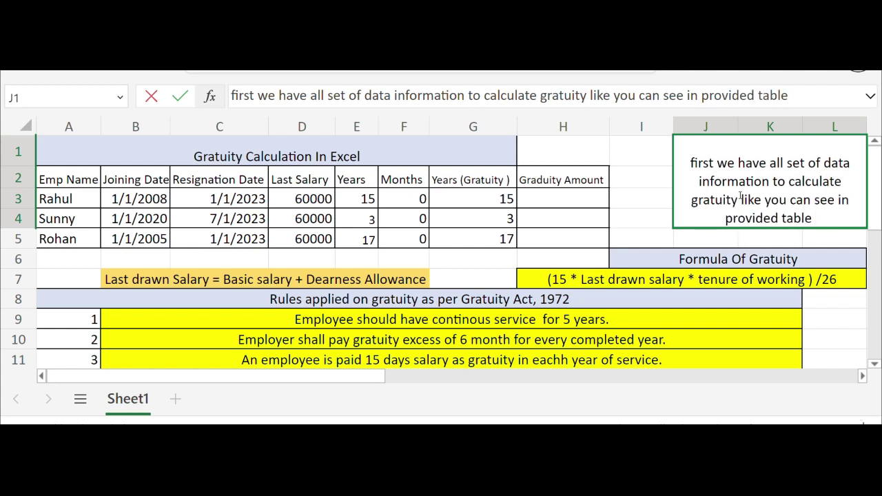
{"action": "key", "text": "BackSpace"}
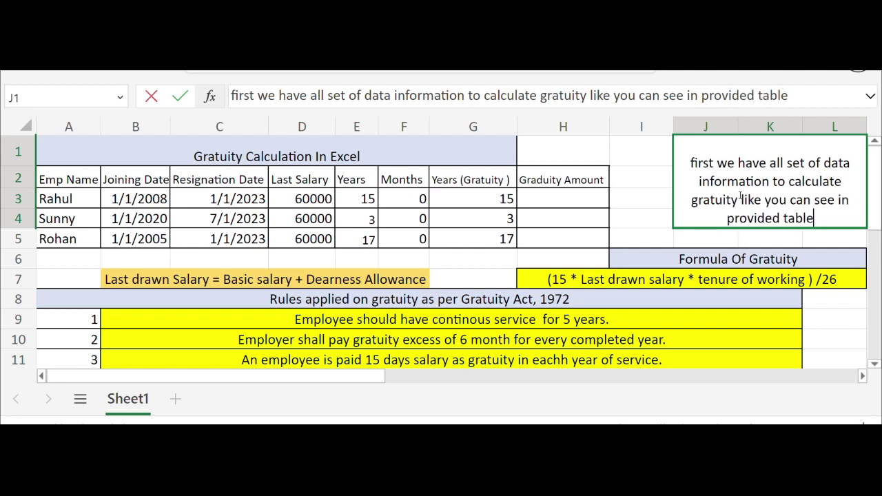
{"action": "type", "text": ","}
{"action": "key", "text": "BackSpace"}
{"action": "type", "text": "."}
{"action": "left_click", "coordinate": [663, 235]}
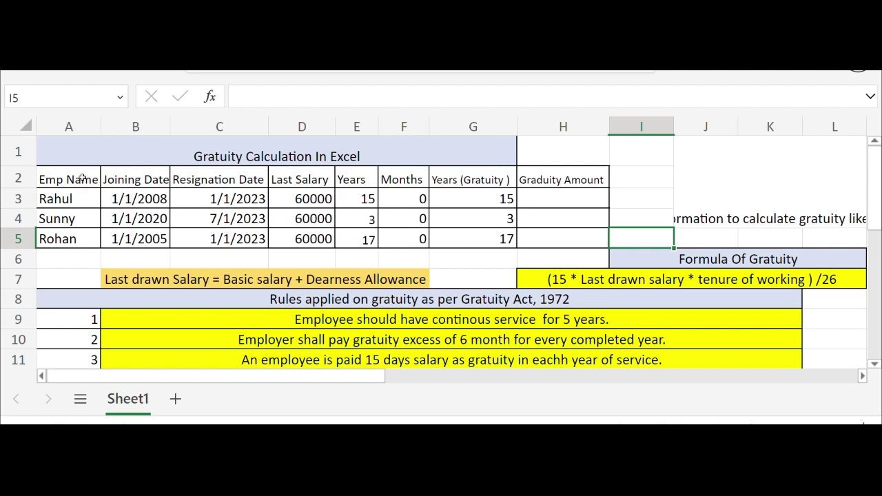
{"action": "left_click_drag", "start_coordinate": [89, 178], "coordinate": [507, 237]}
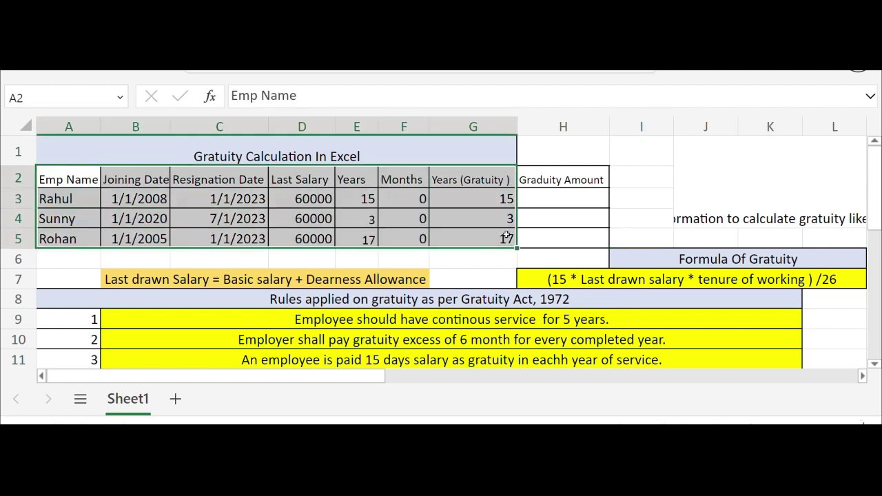
- Replace the J1 note with "Now we have certain set of rules which goverment has put on gratuity." and select the rules in B9:K11
{"action": "left_click", "coordinate": [776, 201]}
{"action": "key", "text": "BackSpace"}
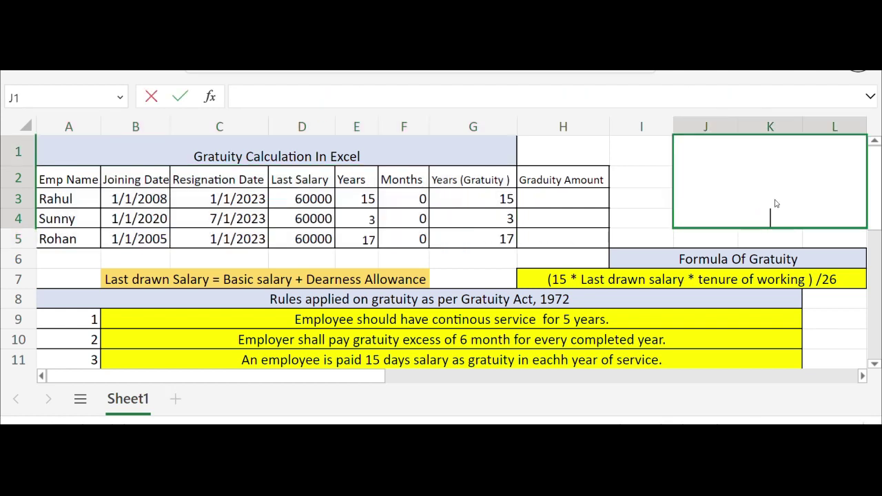
{"action": "type", "text": "Now we"}
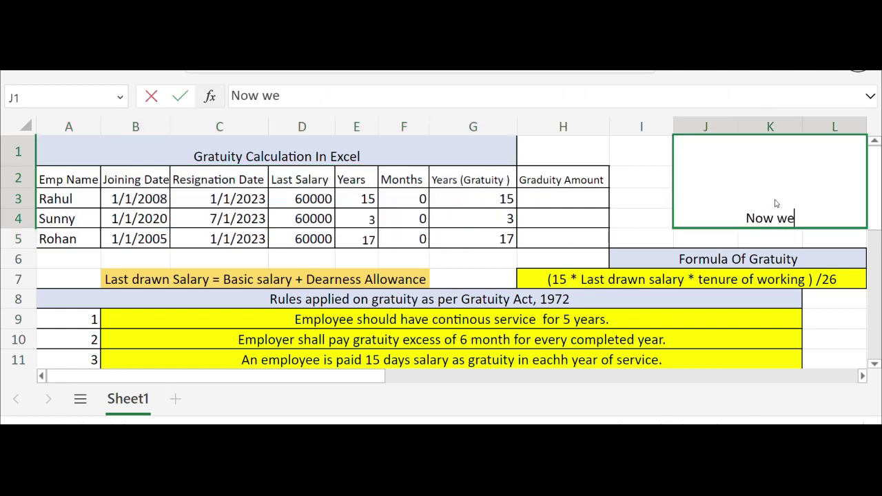
{"action": "type", "text": " have s"}
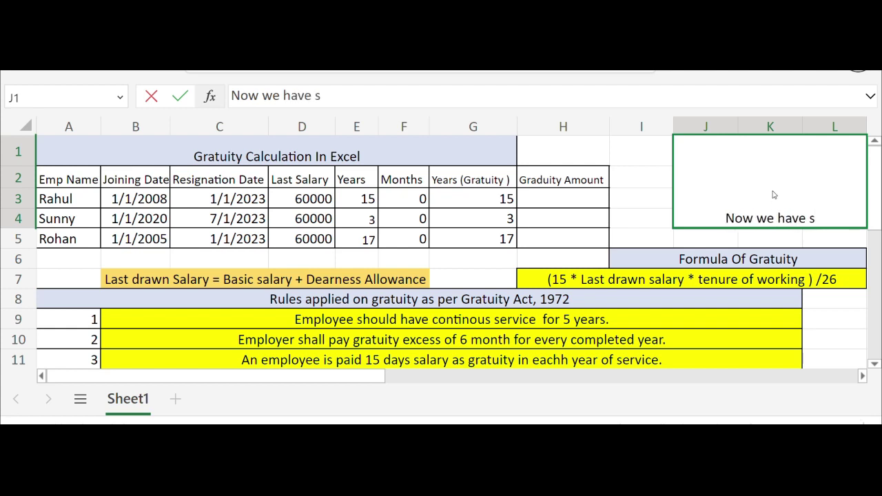
{"action": "key", "text": "BackSpace"}
{"action": "type", "text": "certain se"}
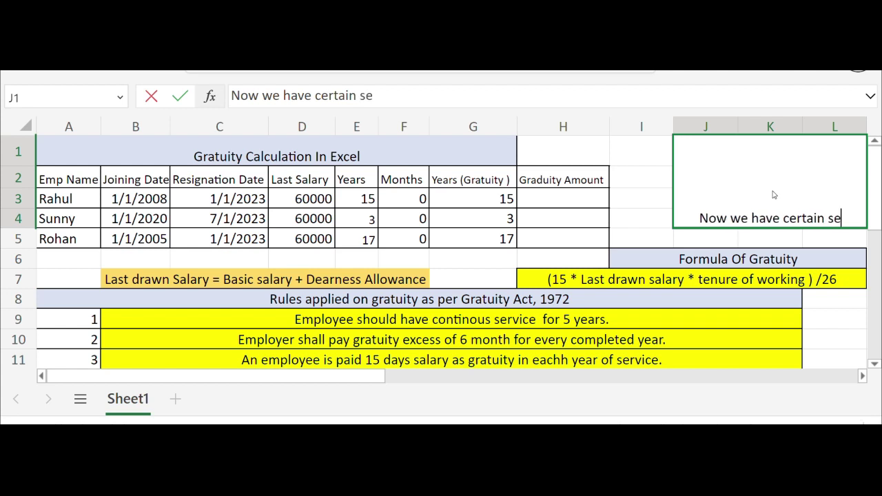
{"action": "type", "text": "t of rules "}
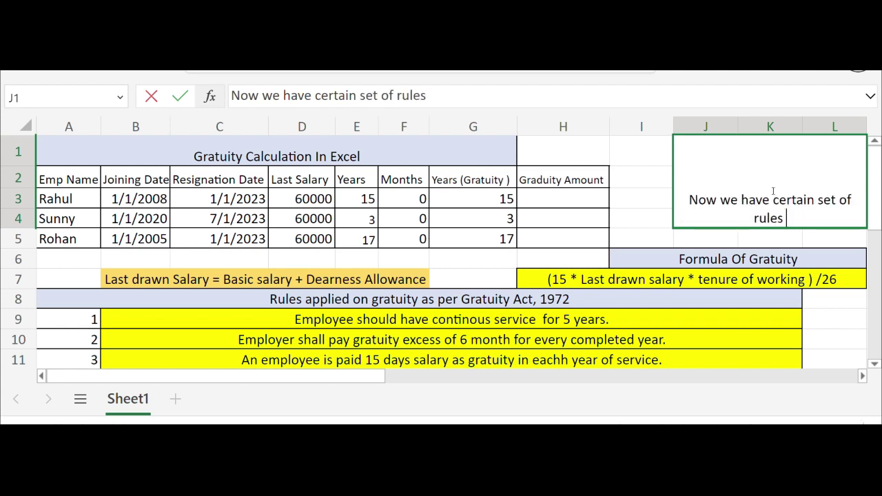
{"action": "type", "text": "which g"}
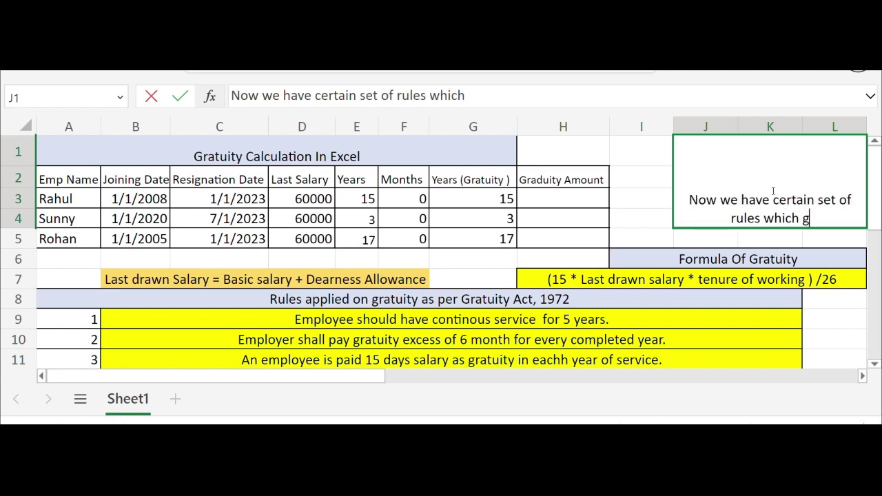
{"action": "type", "text": "overment has p"}
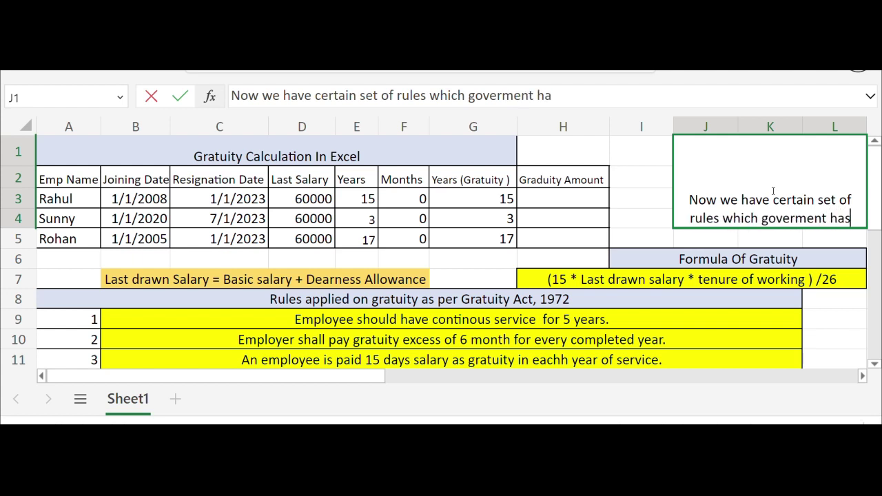
{"action": "type", "text": "ut on "}
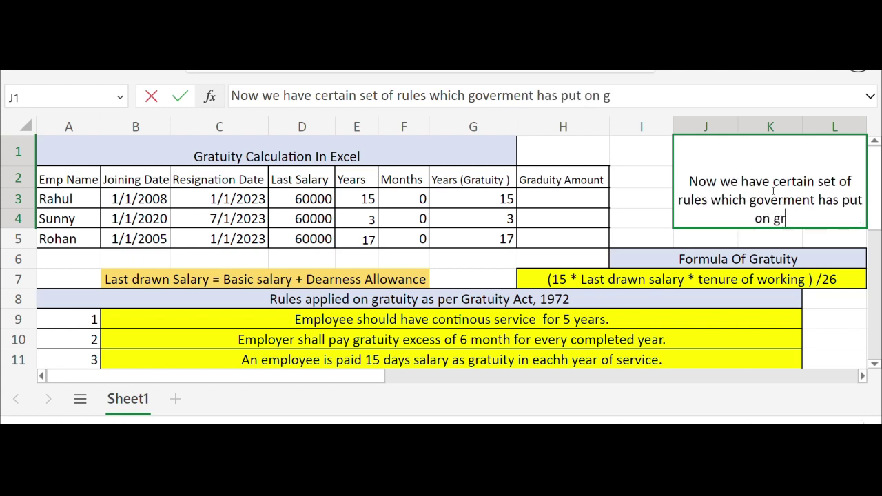
{"action": "type", "text": "gratuity."}
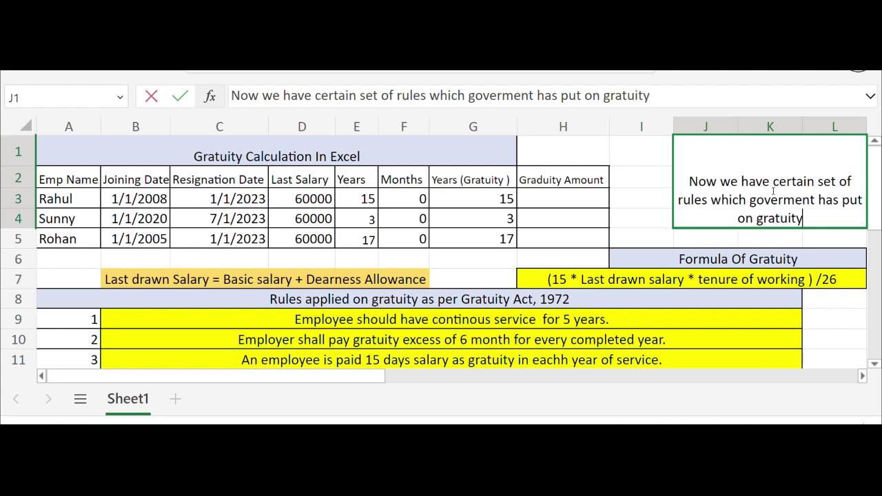
{"action": "left_click", "coordinate": [648, 249]}
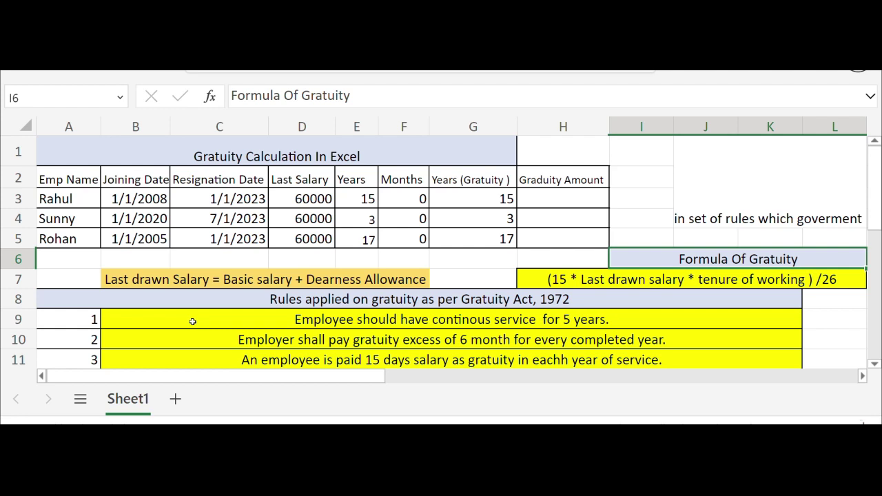
{"action": "left_click_drag", "start_coordinate": [193, 321], "coordinate": [185, 360]}
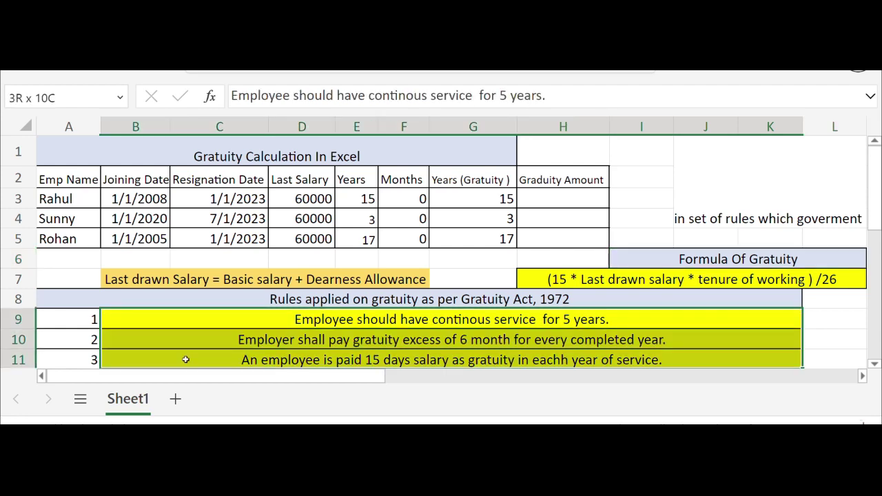
- Replace the note in merged cell J1 with "We also have formula of gratuity written below"
{"action": "left_click", "coordinate": [724, 200]}
{"action": "key", "text": "BackSpace"}
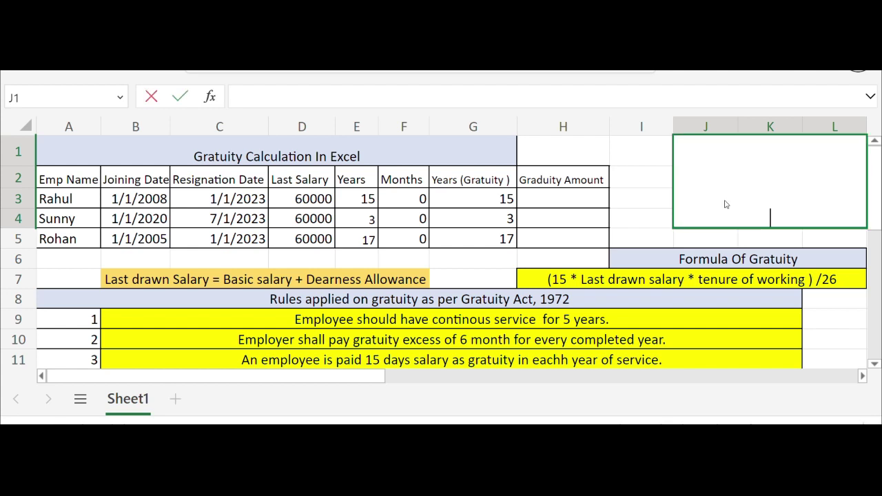
{"action": "type", "text": "We als"}
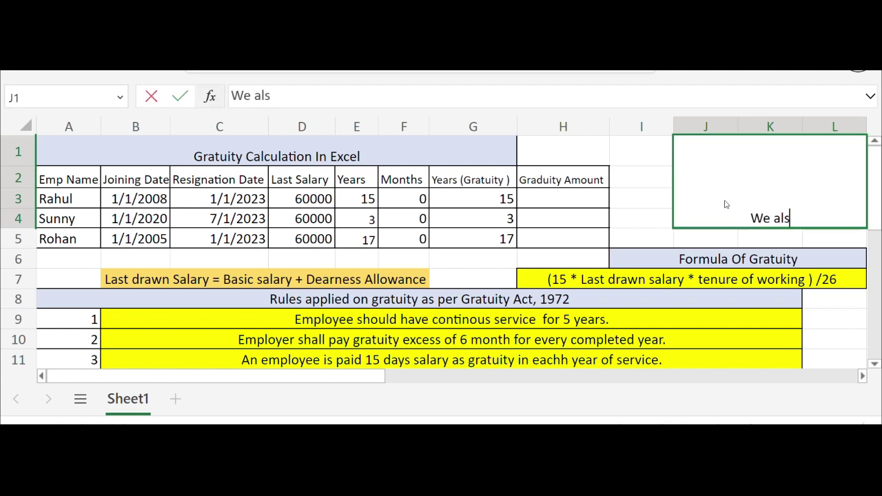
{"action": "type", "text": "o have form"}
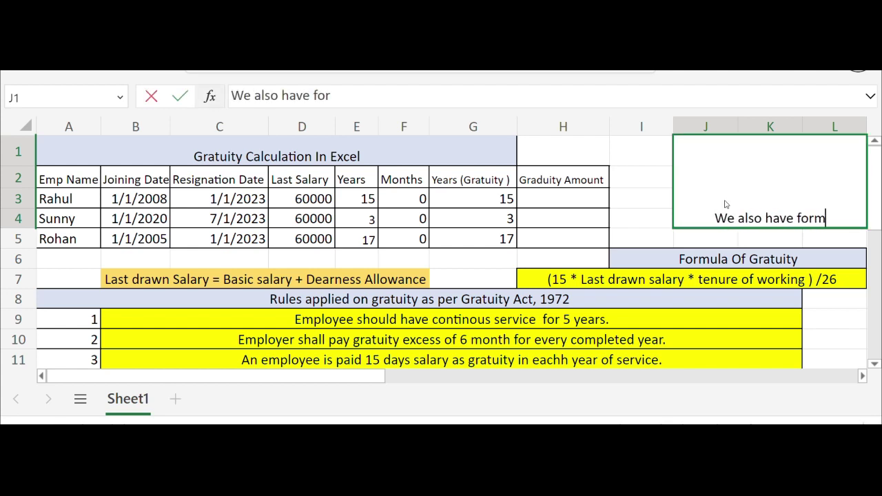
{"action": "type", "text": "ula of g"}
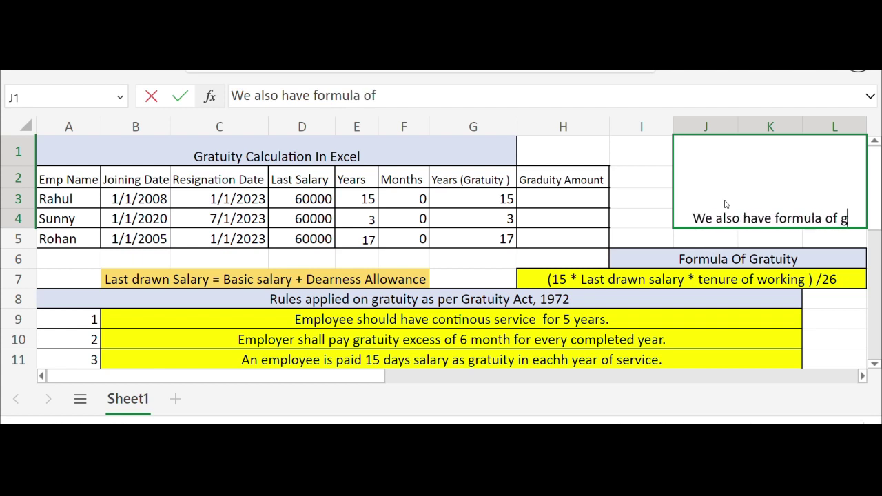
{"action": "type", "text": "ratuity"}
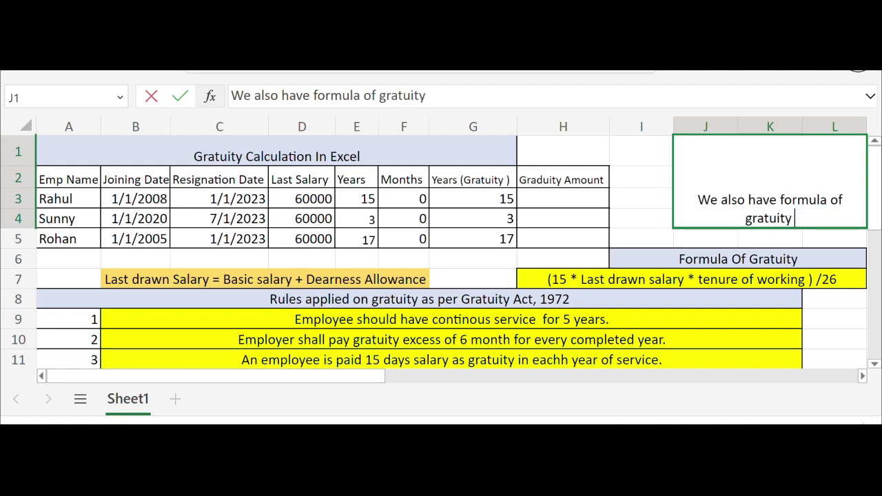
{"action": "type", "text": " written below"}
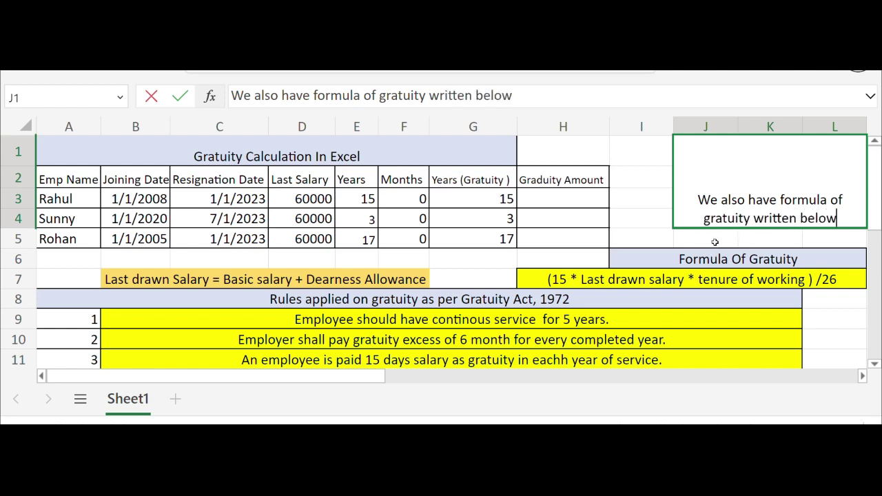
- Finish the J1 note, then select the gratuity formula in H7 and underline it with the on-screen pen
{"action": "key", "text": "Return"}
{"action": "left_click", "coordinate": [598, 278]}
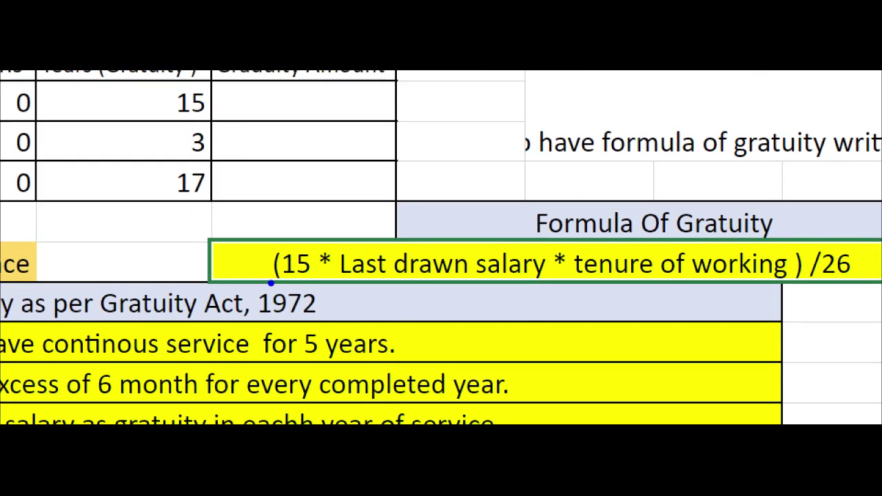
{"action": "mouse_move", "coordinate": [272, 283]}
{"action": "left_mouse_down"}
{"action": "mouse_move", "coordinate": [508, 250]}
{"action": "mouse_move", "coordinate": [609, 266]}
{"action": "mouse_move", "coordinate": [881, 279]}
{"action": "left_mouse_up"}
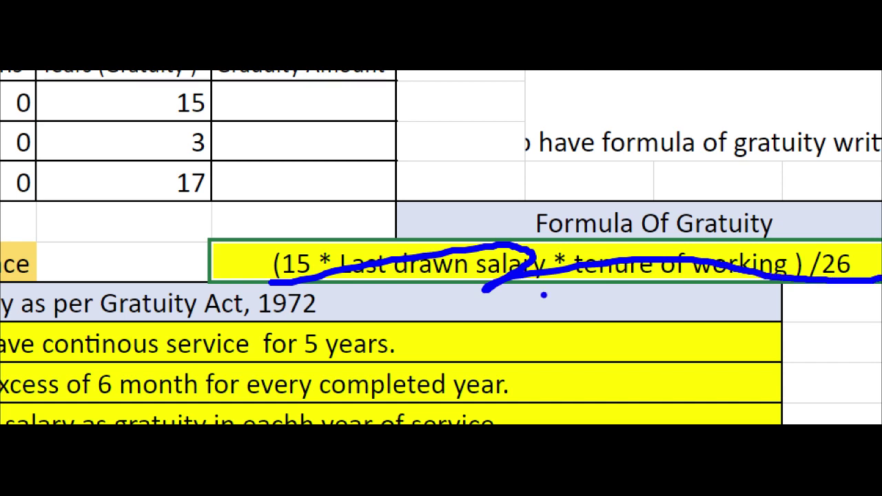
{"action": "key", "text": "Escape"}
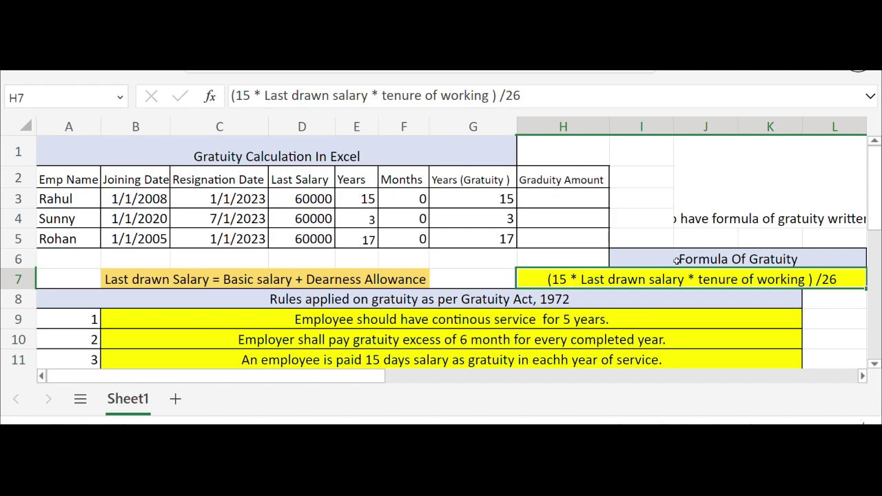
{"action": "key", "text": "ctrl+1"}
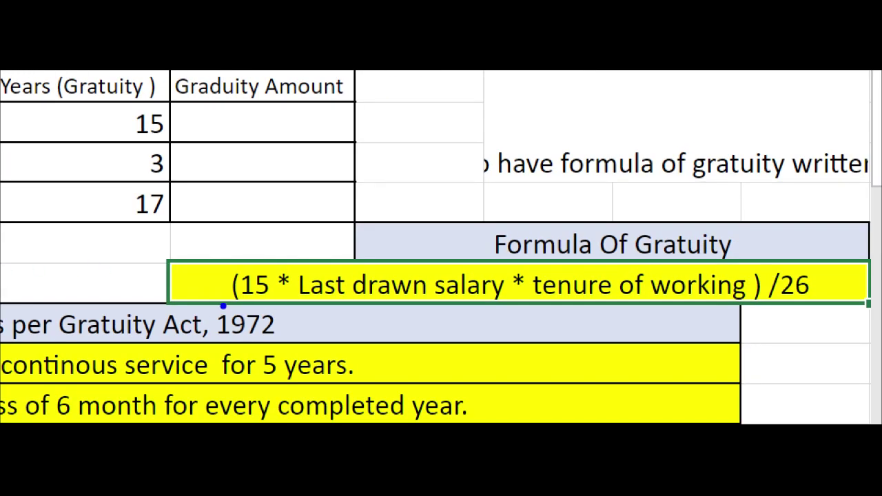
{"action": "left_click_drag", "start_coordinate": [224, 306], "coordinate": [819, 300]}
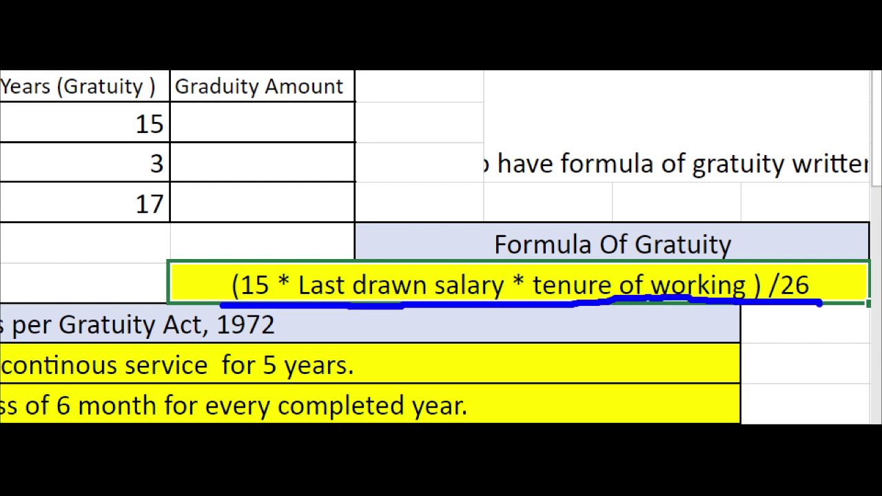
{"action": "key", "text": "Escape"}
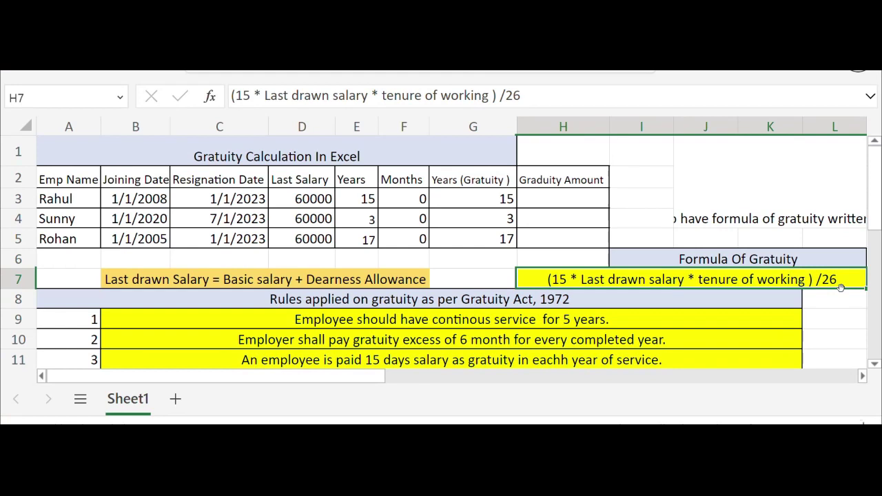
- Replace the J1 note with "The last drawn salary is only Basic salary and DA" and select the last drawn salary definition in B7
{"action": "left_click", "coordinate": [746, 219]}
{"action": "key", "text": "BackSpace"}
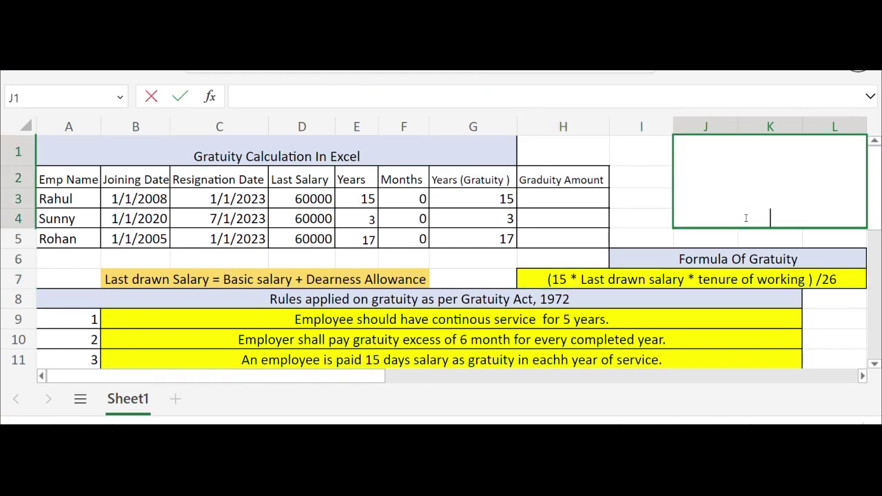
{"action": "type", "text": "The "}
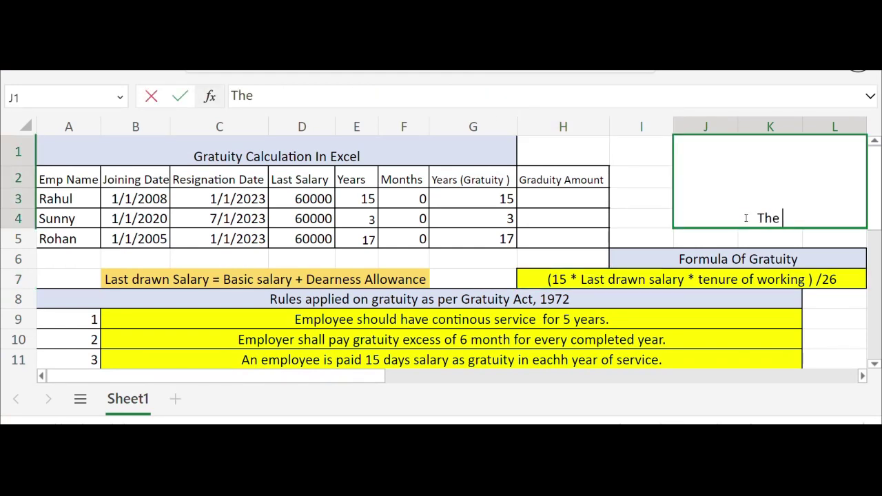
{"action": "type", "text": "last drawn s"}
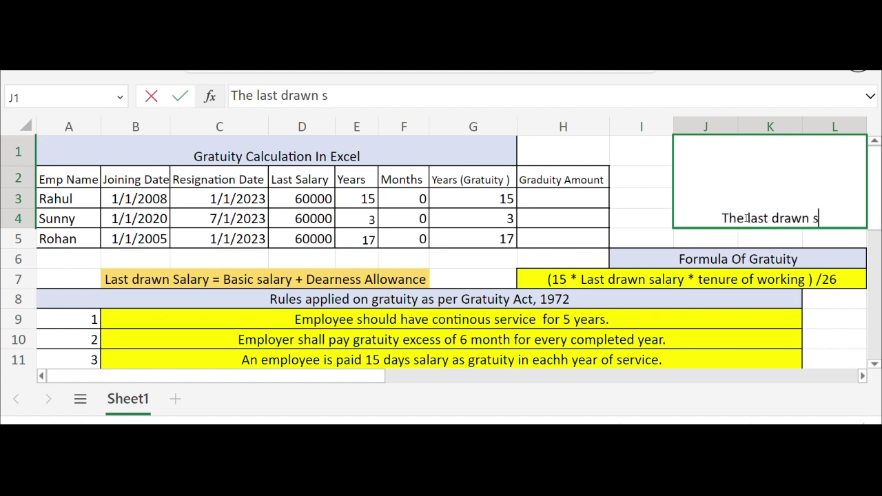
{"action": "type", "text": "alary is "}
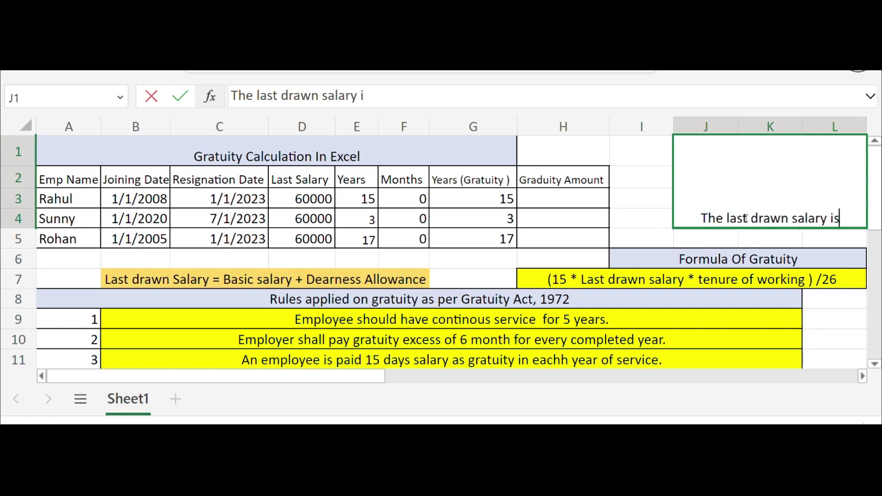
{"action": "type", "text": "oly"}
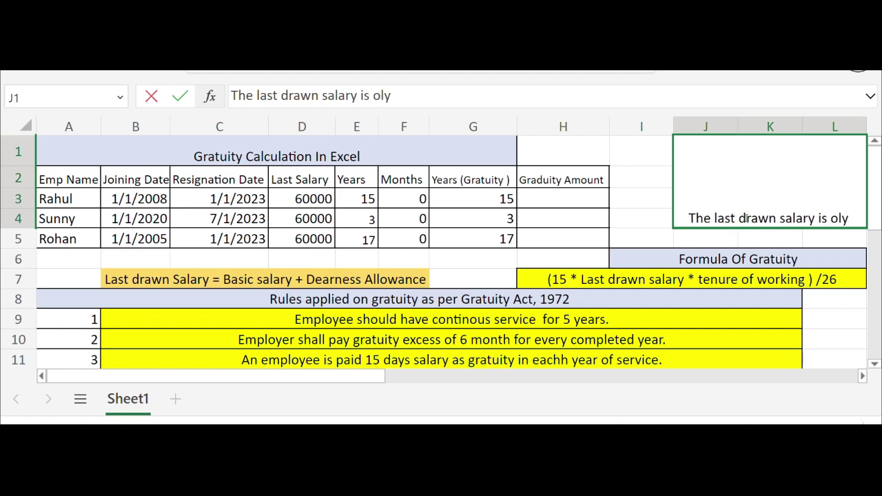
{"action": "key", "text": "BackSpace"}
{"action": "key", "text": "BackSpace"}
{"action": "type", "text": "nly Ba"}
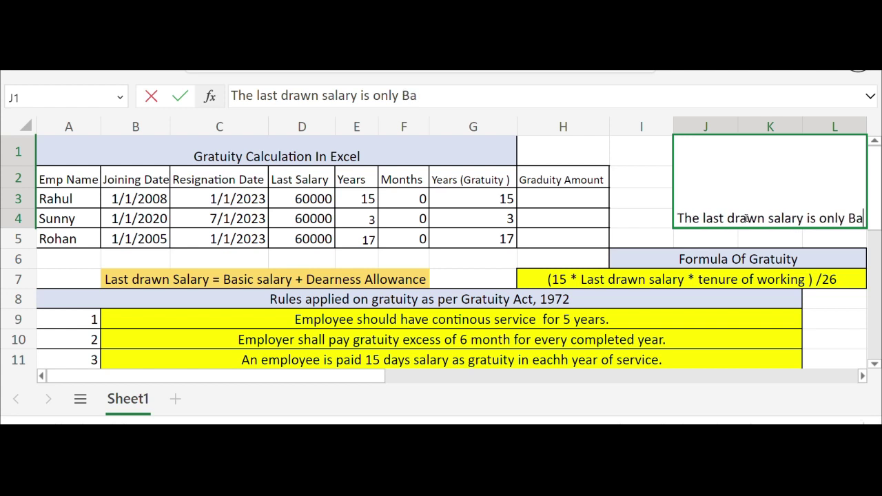
{"action": "type", "text": "sic salary"}
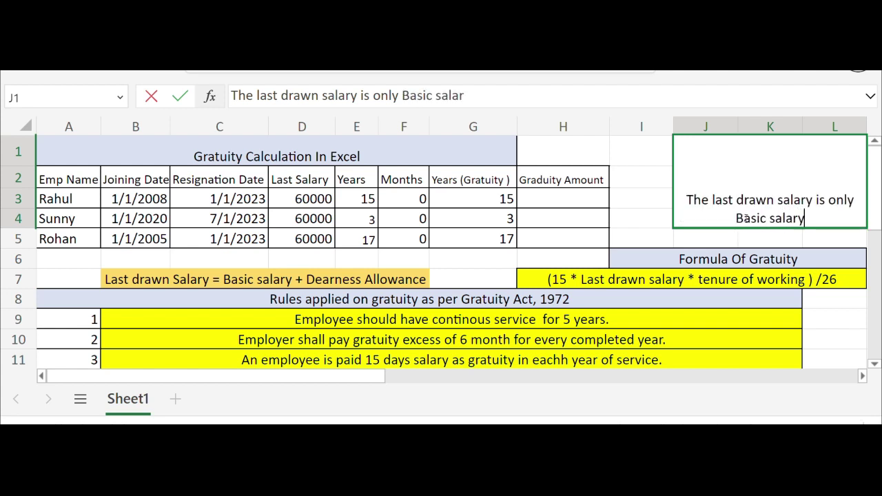
{"action": "type", "text": " and DA."}
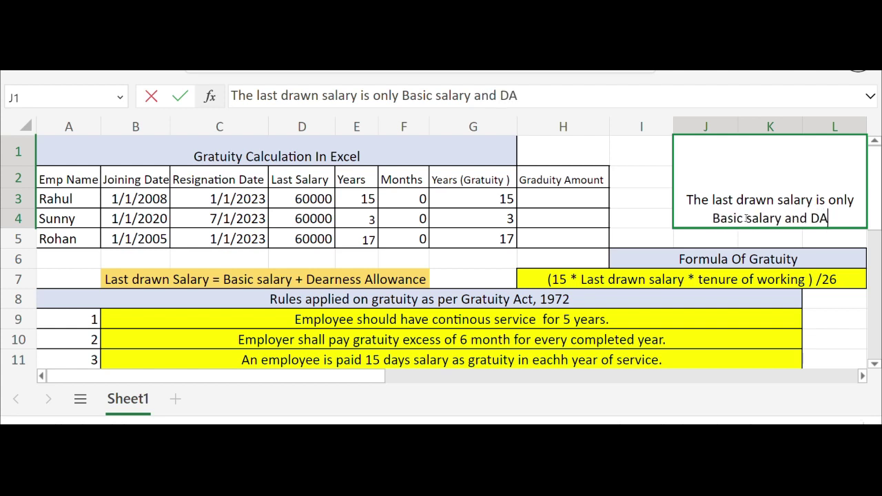
{"action": "left_click", "coordinate": [391, 270]}
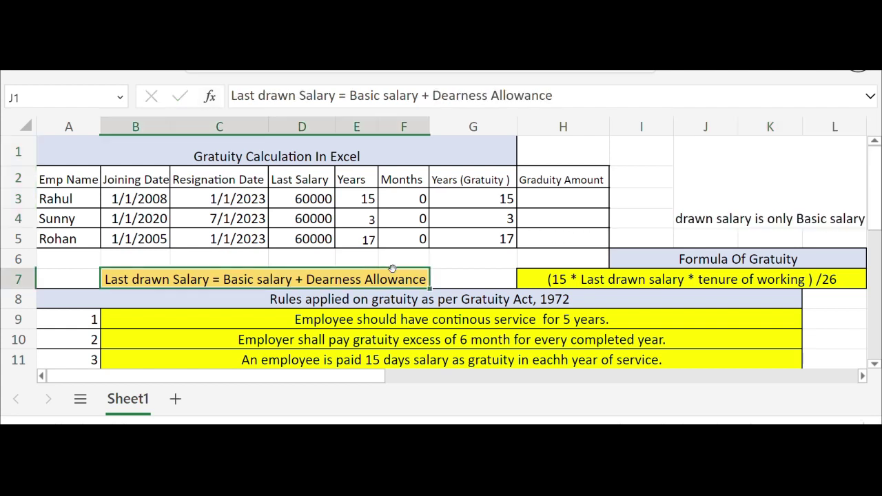
- Replace the note in merged cell J1 with "Now we can calculate Gratuity As required."
{"action": "left_click", "coordinate": [764, 190]}
{"action": "key", "text": "BackSpace"}
{"action": "type", "text": "Now we can "}
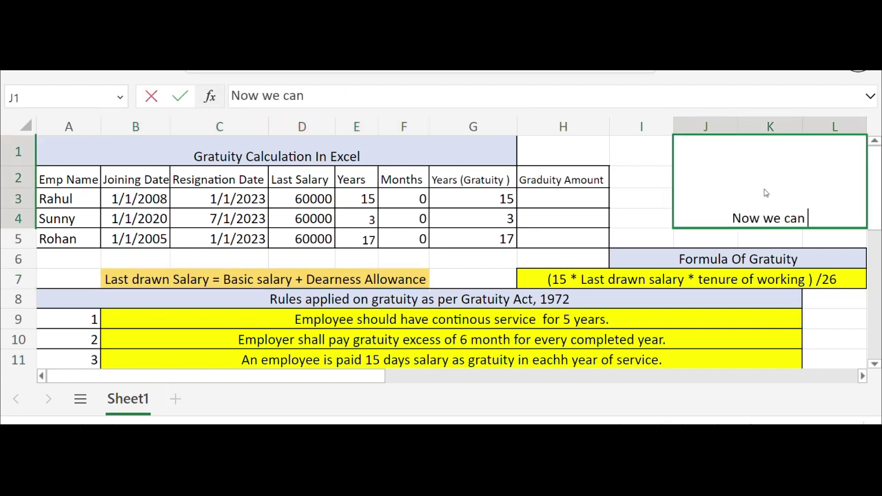
{"action": "type", "text": "calculate "}
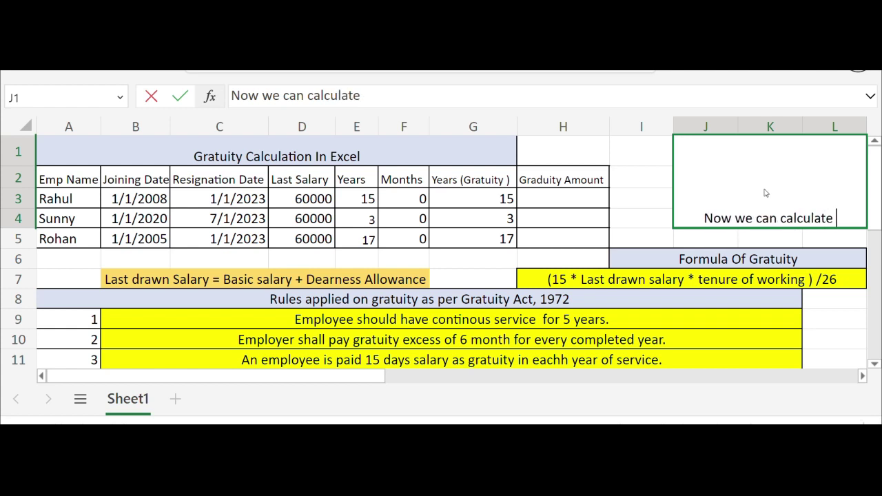
{"action": "type", "text": "G"}
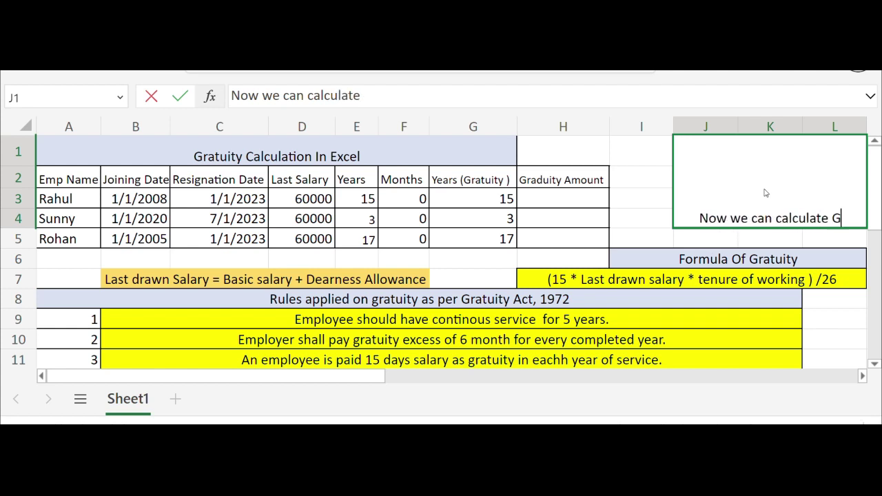
{"action": "type", "text": "ratuity"}
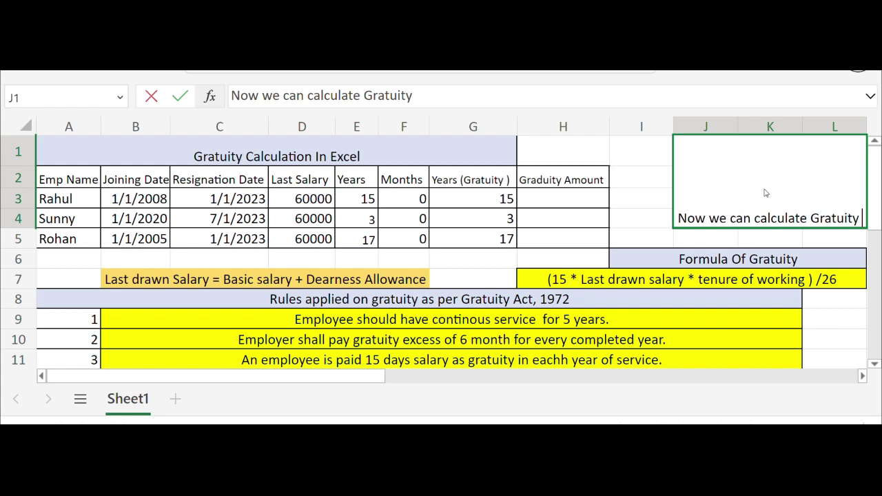
{"action": "key", "text": "alt+Return"}
{"action": "type", "text": "A"}
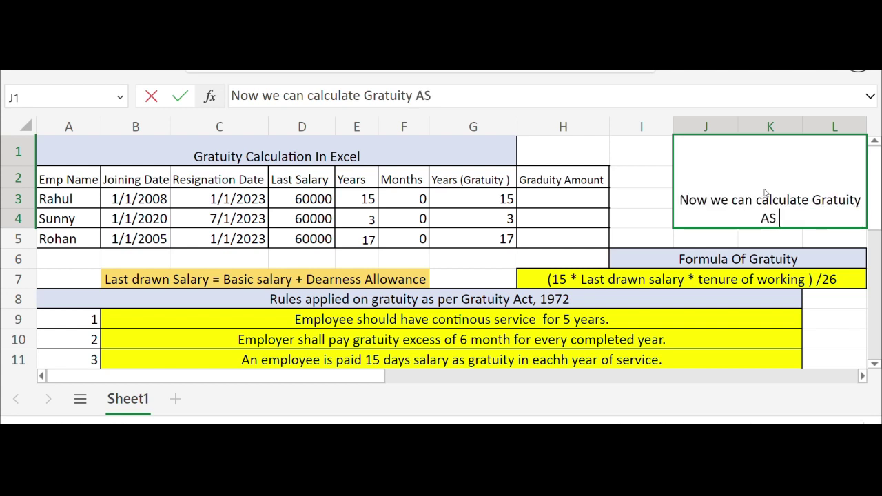
{"action": "type", "text": "s required. "}
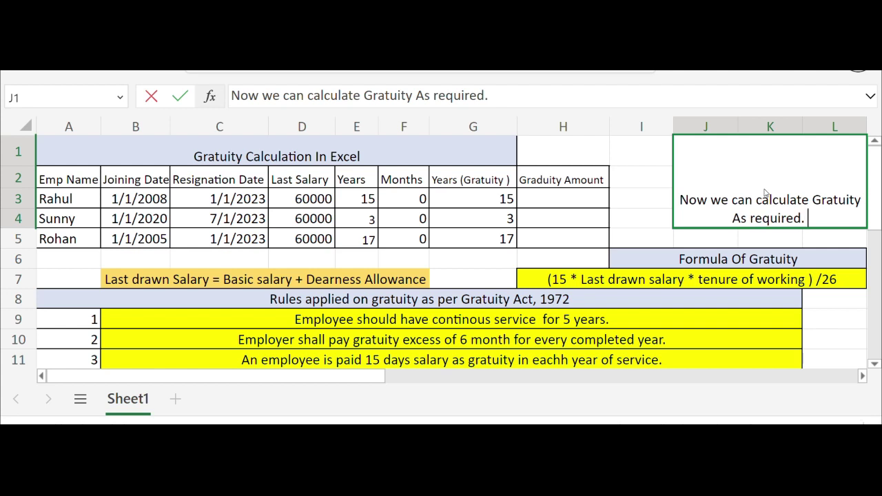
- Extend the J1 note with "Note that gratuity is only give when we have more than 5 years in a company."
{"action": "type", "text": "Note that"}
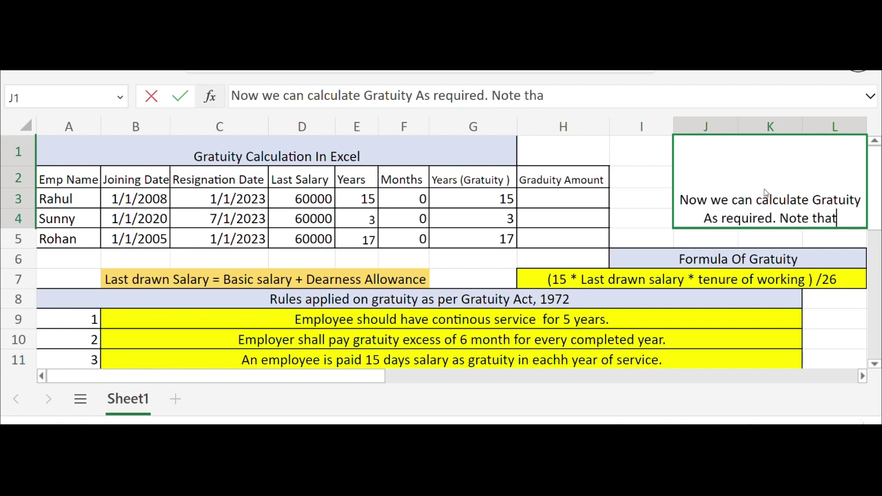
{"action": "type", "text": " gratuity is only"}
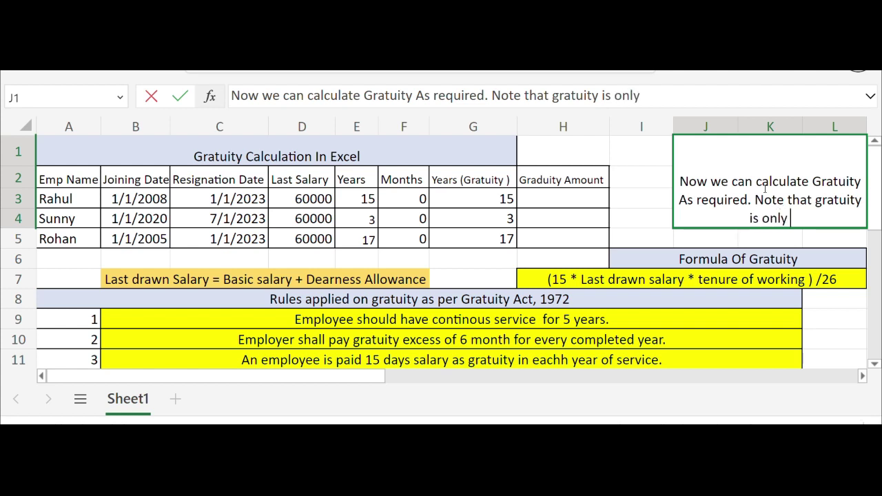
{"action": "type", "text": " give when "}
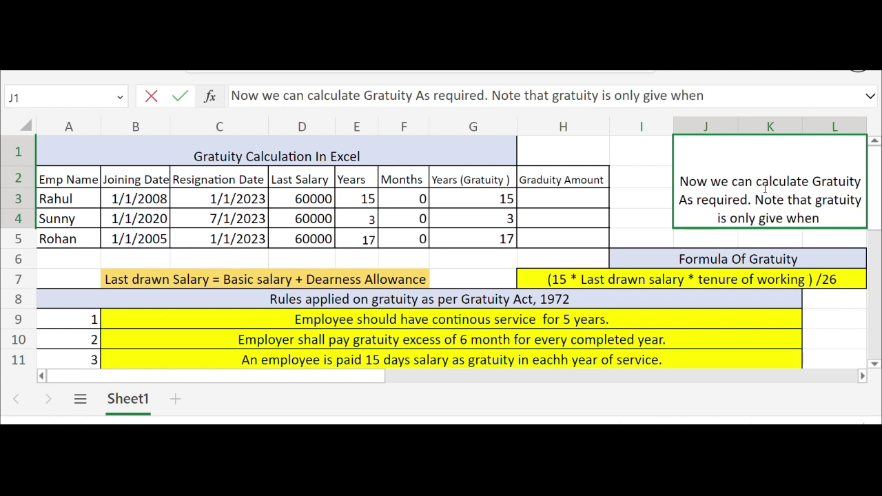
{"action": "type", "text": "we have"}
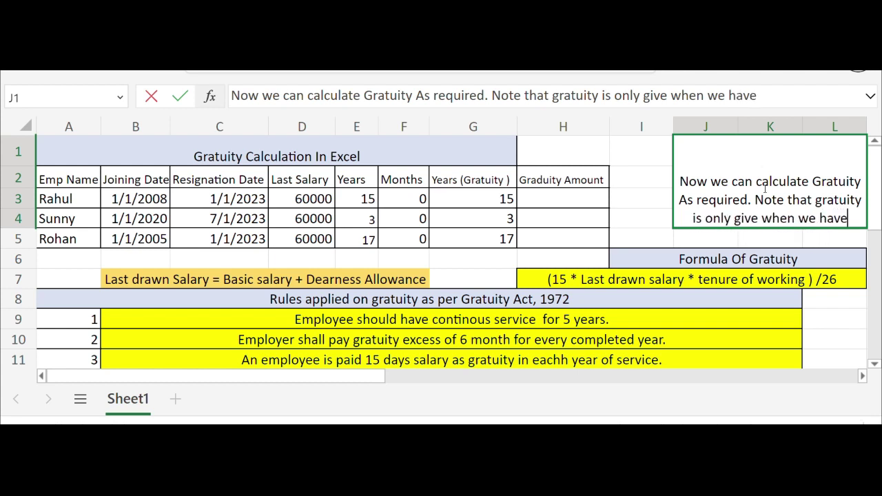
{"action": "type", "text": " more than"}
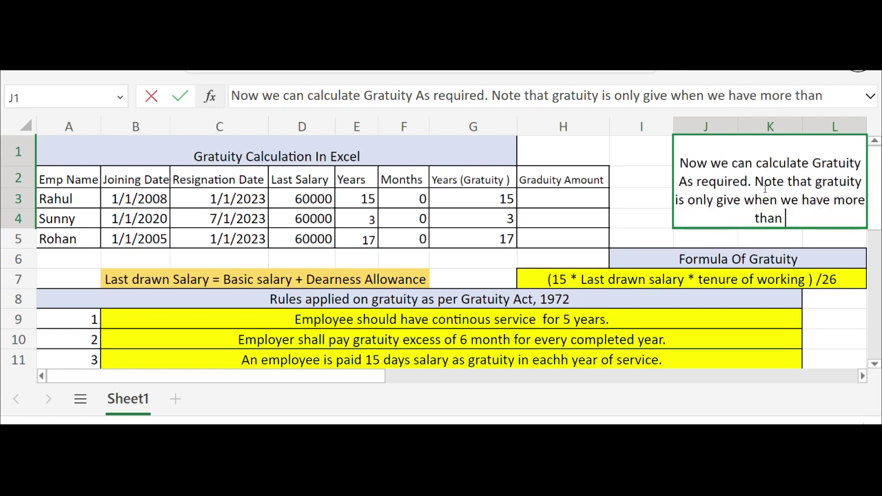
{"action": "type", "text": " 5 years in"}
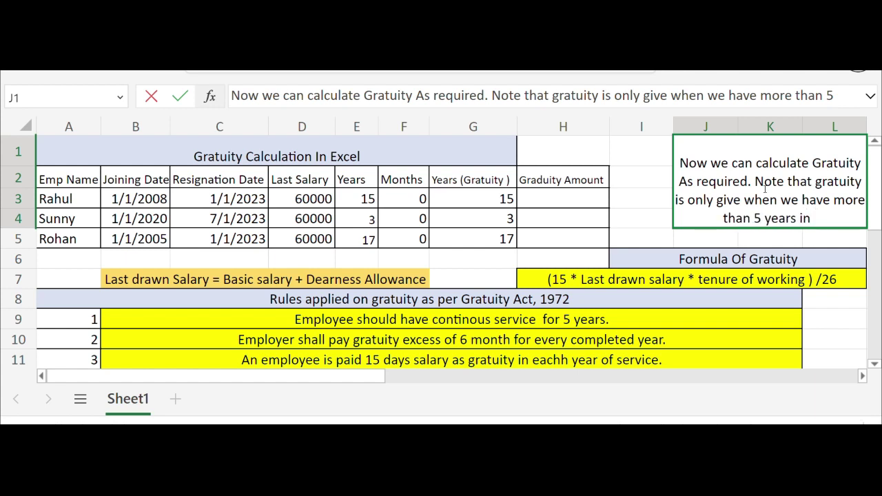
{"action": "type", "text": " a company."}
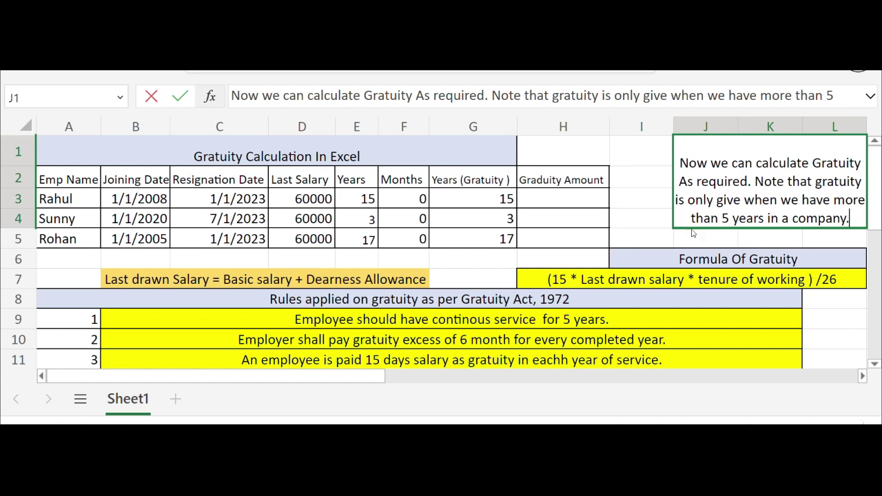
{"action": "left_click", "coordinate": [662, 247]}
- Replace the note in merged cell J1 with "Now we will put the formula of gratuity and apply if function to find out it."
{"action": "left_click", "coordinate": [724, 216]}
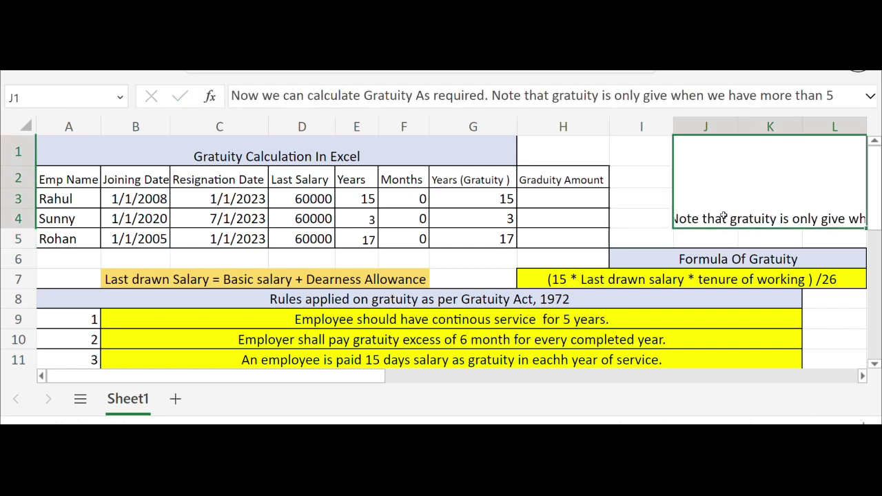
{"action": "key", "text": "BackSpace"}
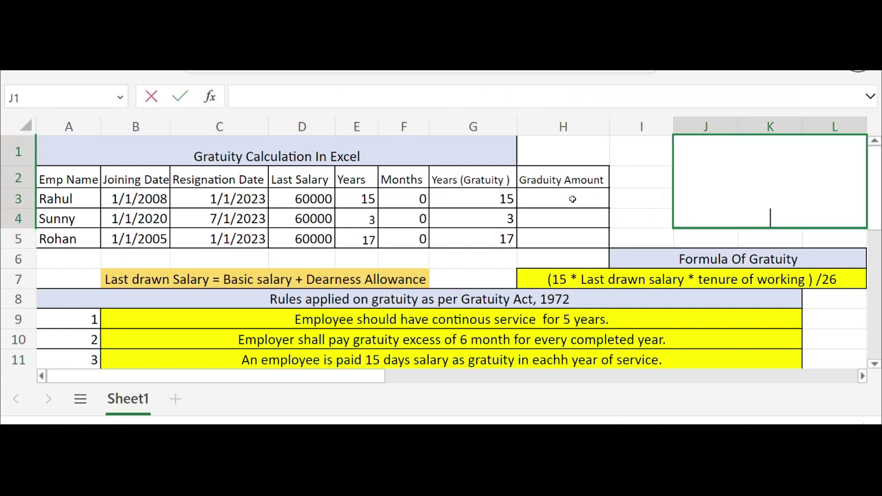
{"action": "type", "text": "N"}
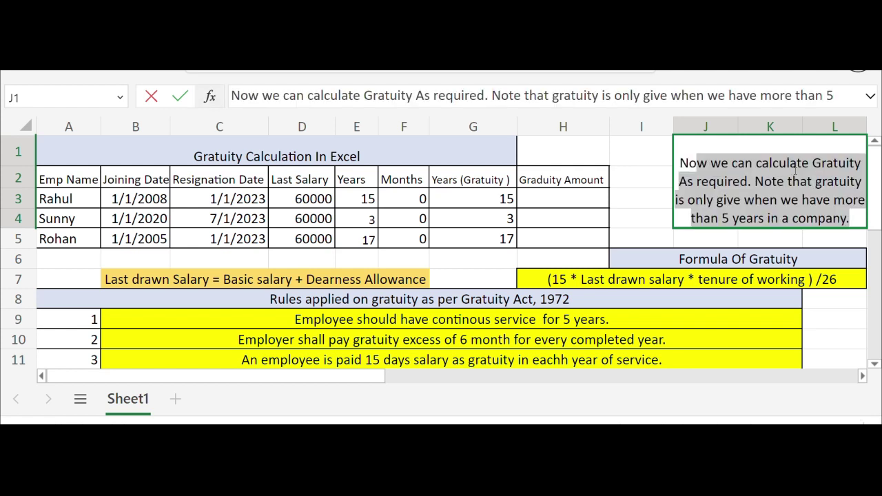
{"action": "type", "text": "ow we w"}
{"action": "type", "text": "ill put the formula of gr"}
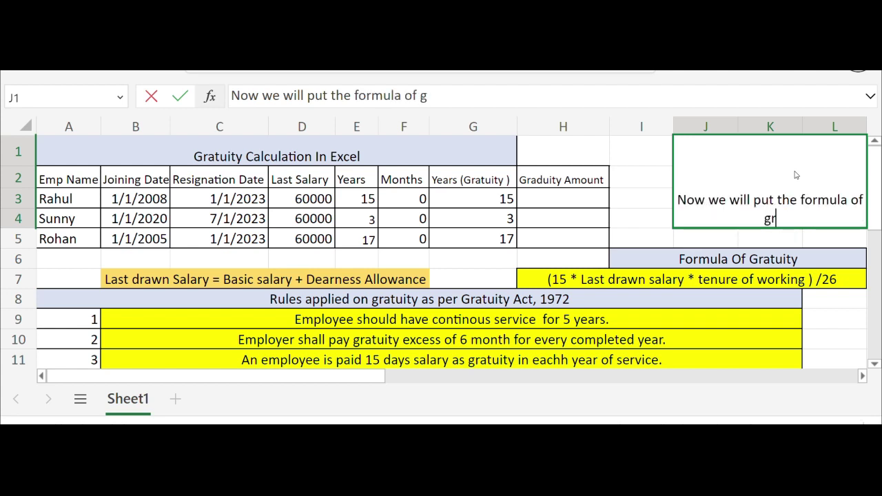
{"action": "type", "text": "atuity "}
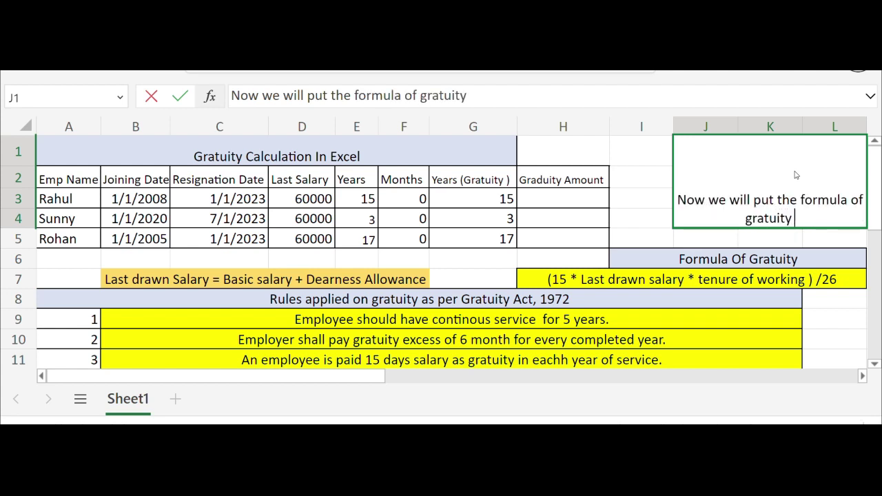
{"action": "type", "text": "and ap"}
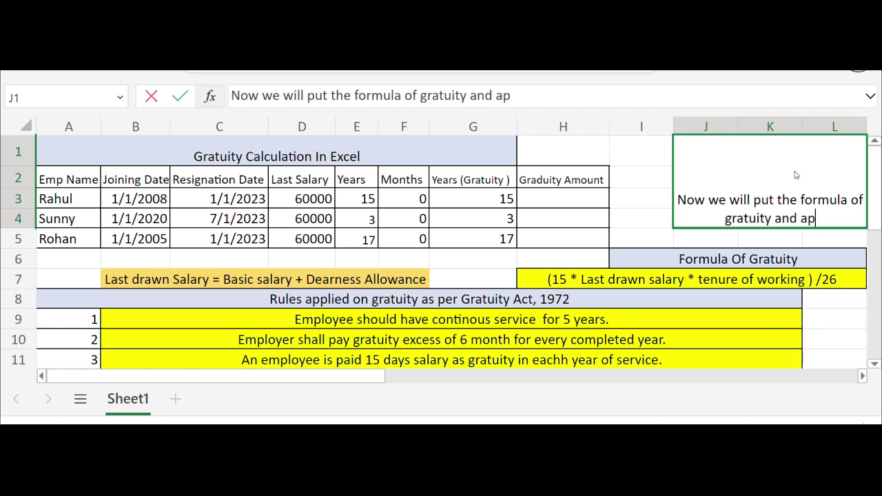
{"action": "type", "text": "ply if fu"}
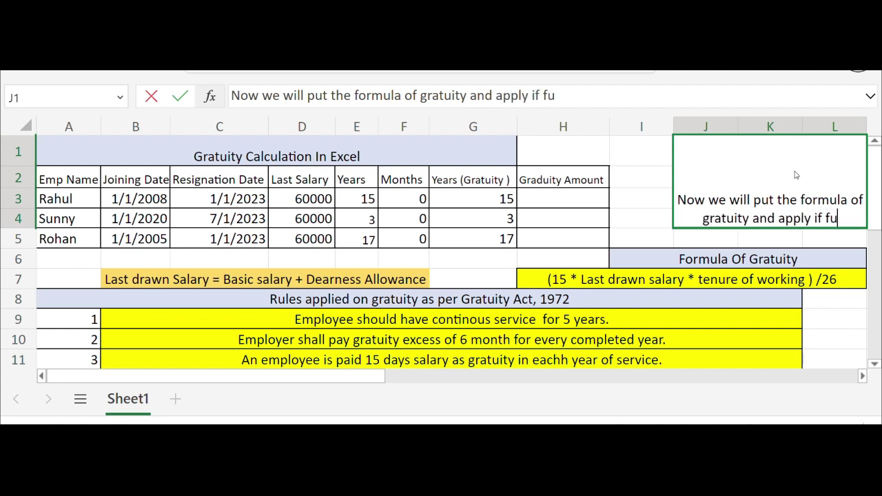
{"action": "type", "text": "nction to"}
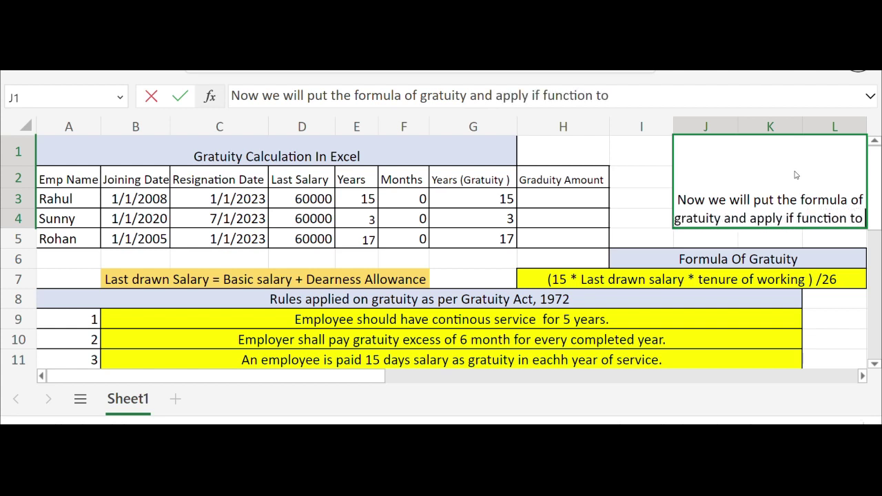
{"action": "type", "text": " find out it."}
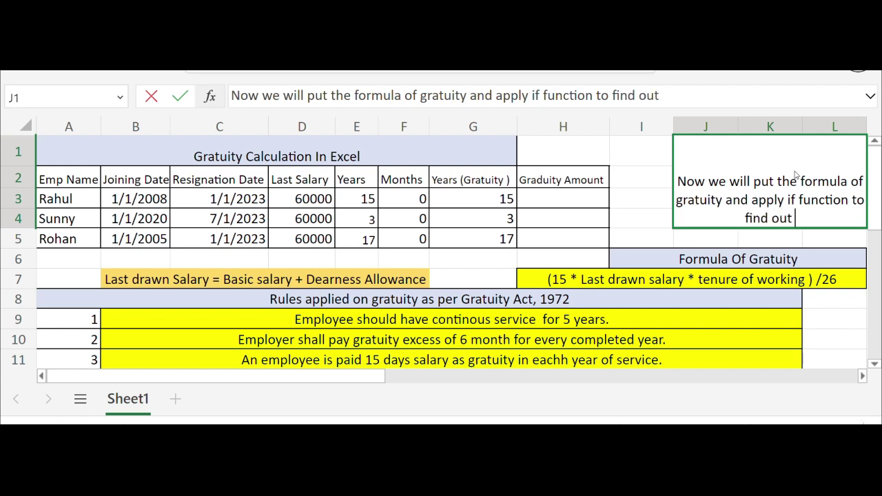
- Clear the note text from merged cell J1
{"action": "left_click", "coordinate": [662, 219]}
{"action": "left_click", "coordinate": [732, 211]}
{"action": "key", "text": "BackSpace"}
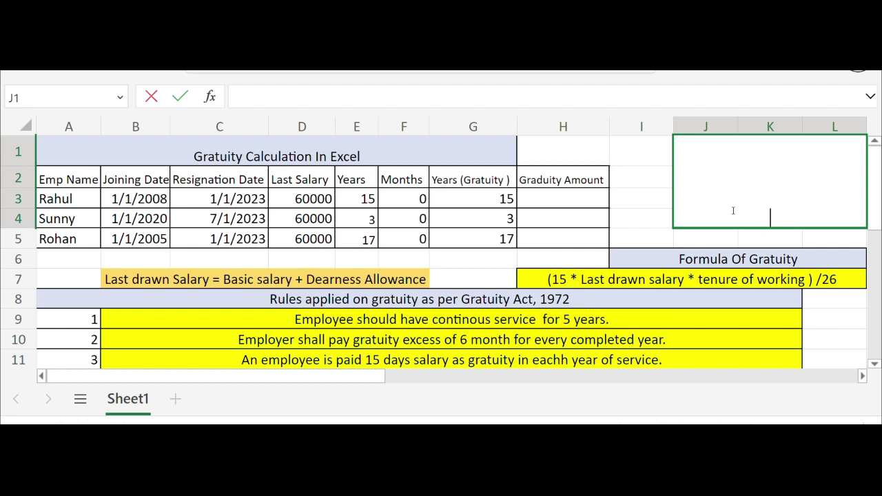
- Start an IF formula in H3 whose logical test checks whether the gratuity years in G3 are greater than 5
{"action": "left_click", "coordinate": [563, 201]}
{"action": "type", "text": "=i"}
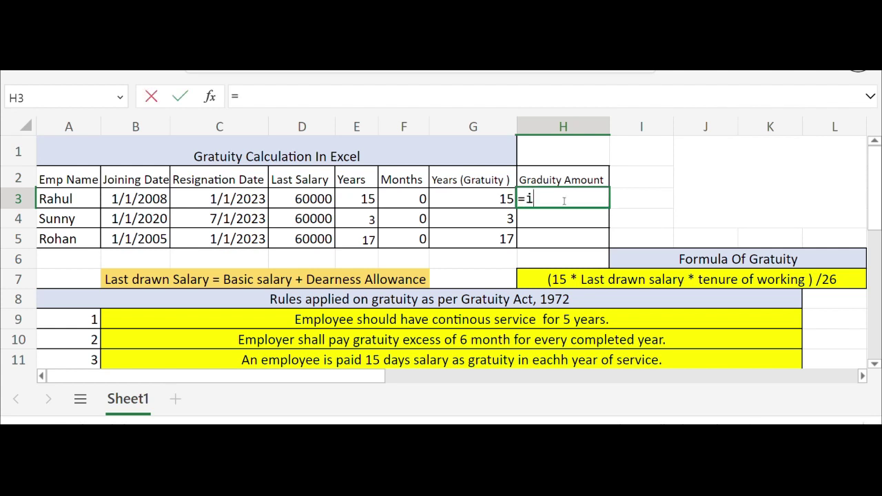
{"action": "type", "text": "f("}
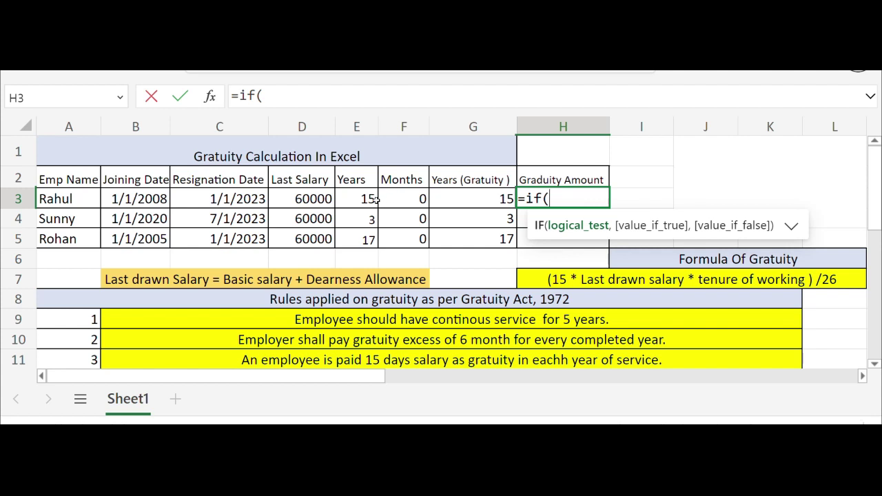
{"action": "left_click", "coordinate": [465, 200]}
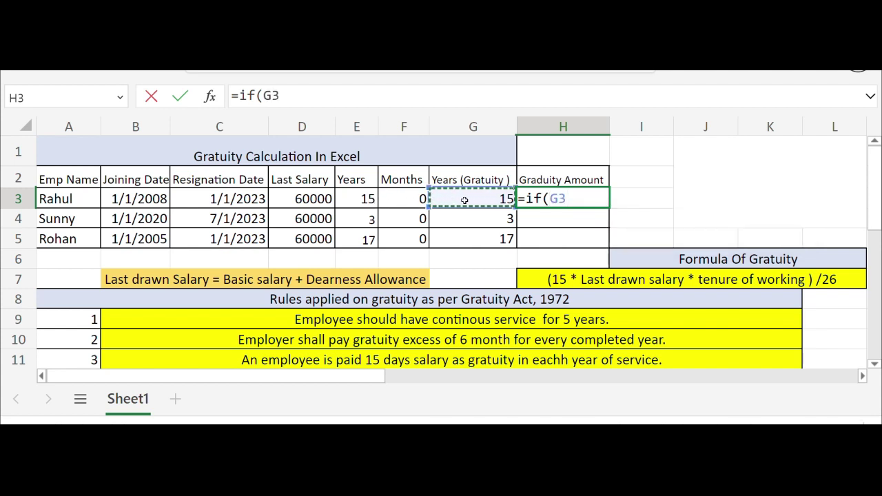
{"action": "type", "text": ">5"}
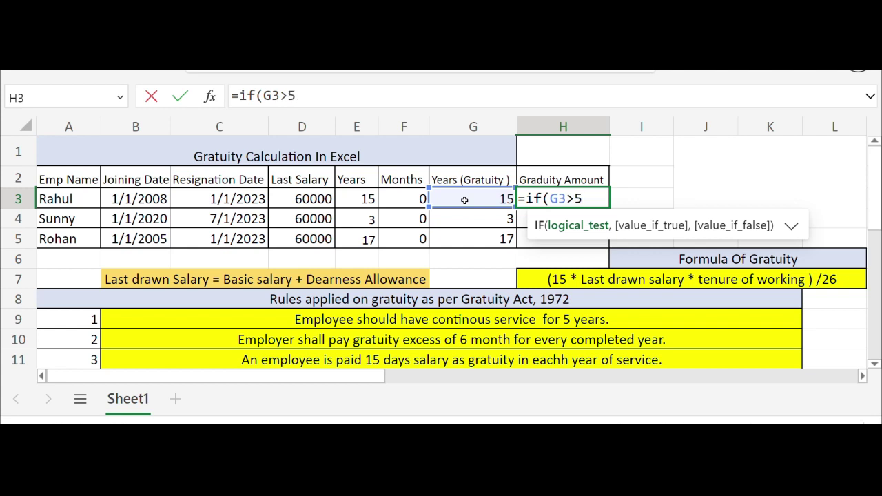
{"action": "type", "text": ","}
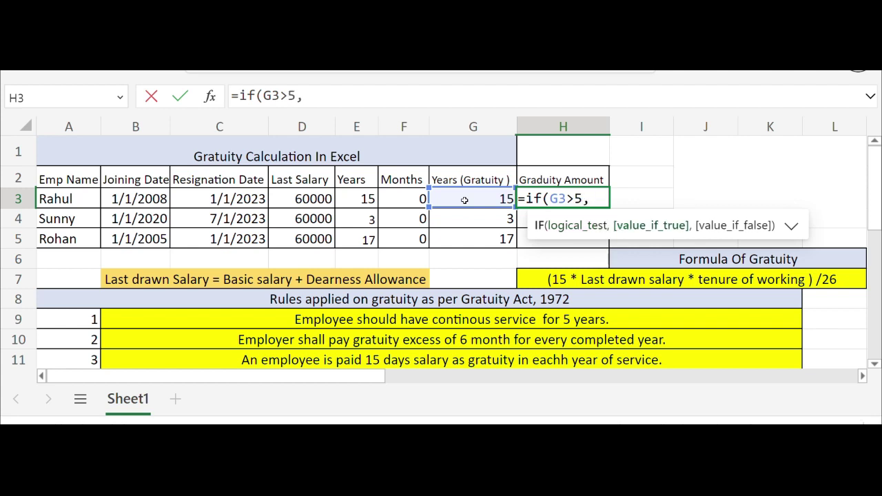
- Enter (15*D3*G3)/26 as the value-if-true argument of the IF formula in H3
{"action": "type", "text": "("}
{"action": "left_click", "coordinate": [299, 197]}
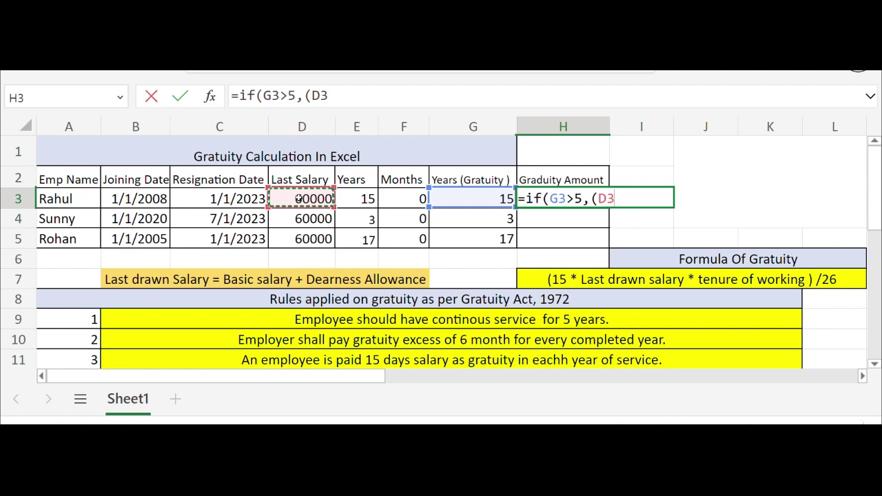
{"action": "key", "text": "BackSpace"}
{"action": "key", "text": "BackSpace"}
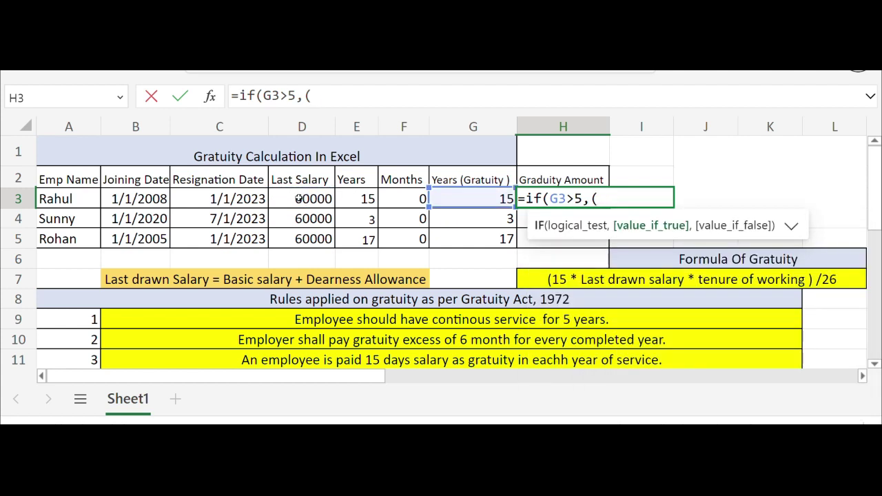
{"action": "type", "text": "15*"}
{"action": "left_click", "coordinate": [292, 202]}
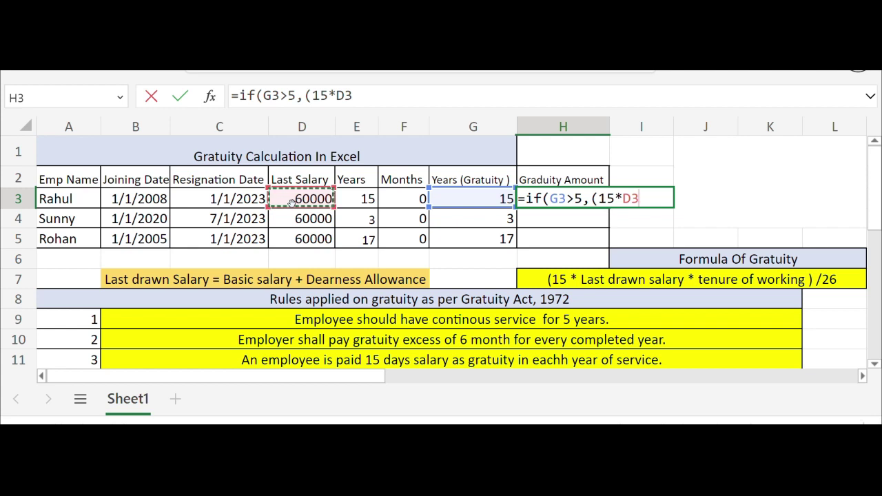
{"action": "type", "text": "*"}
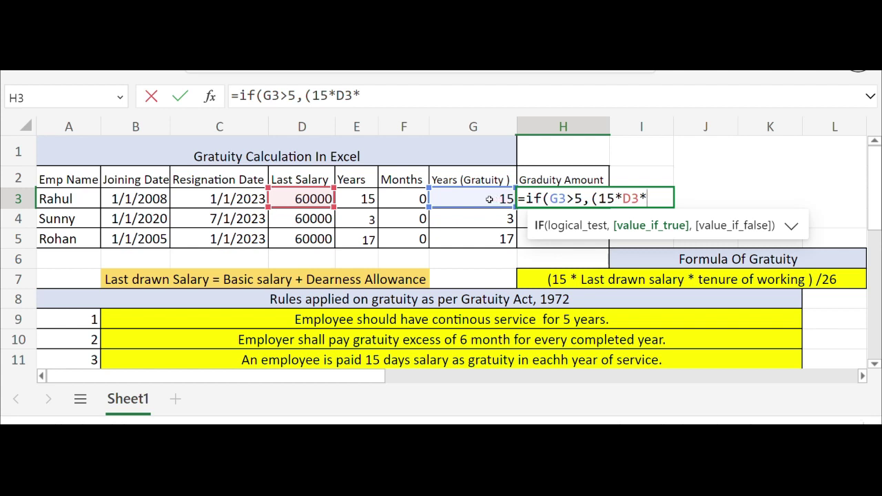
{"action": "left_click", "coordinate": [489, 199]}
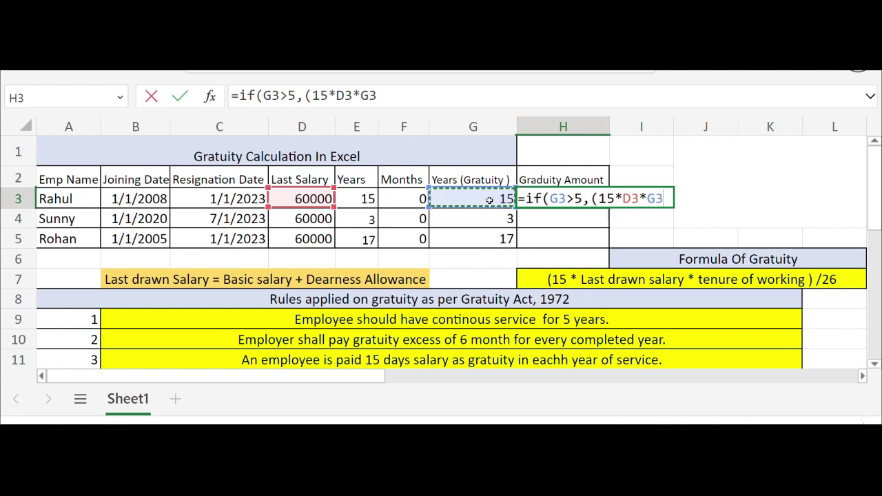
{"action": "type", "text": ")"}
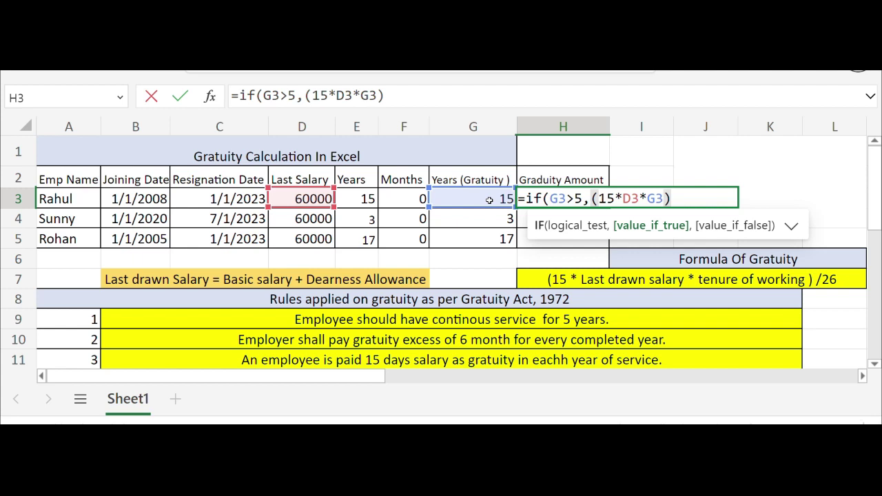
{"action": "type", "text": "/2"}
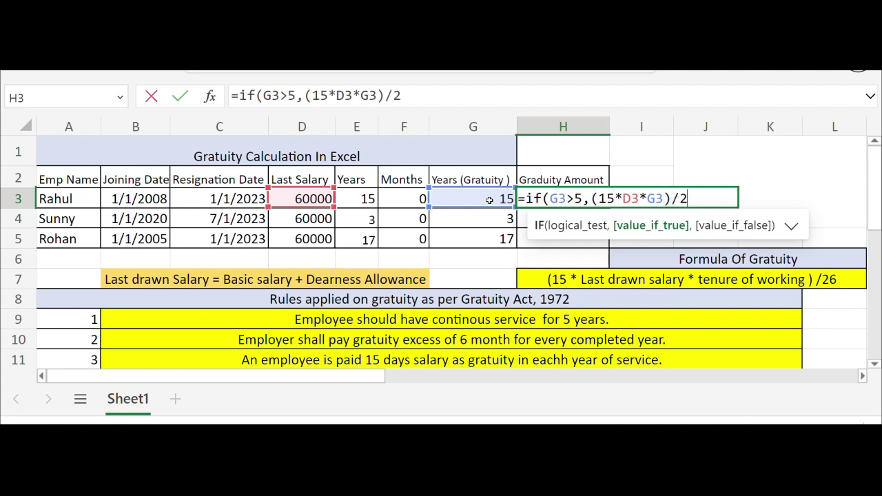
{"action": "type", "text": "6,"}
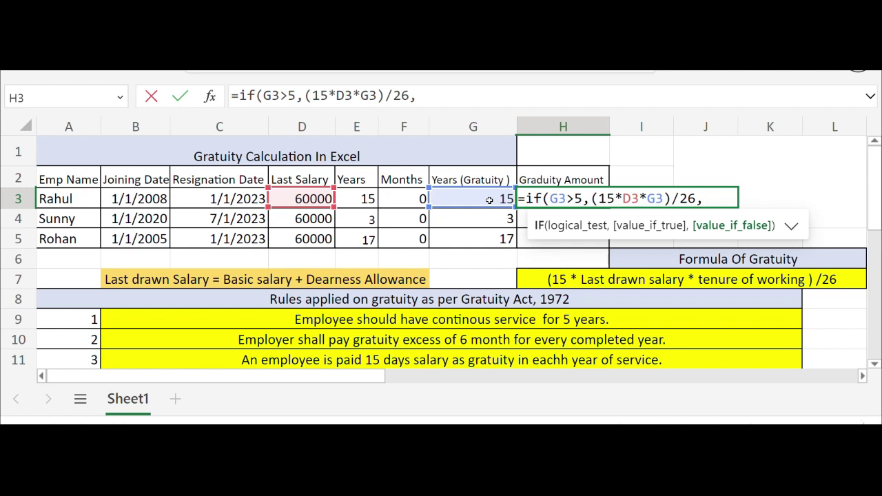
- Complete the H3 formula with "Not Applicable" as the value if false and fill it down through H5
{"action": "type", "text": "\"Not"}
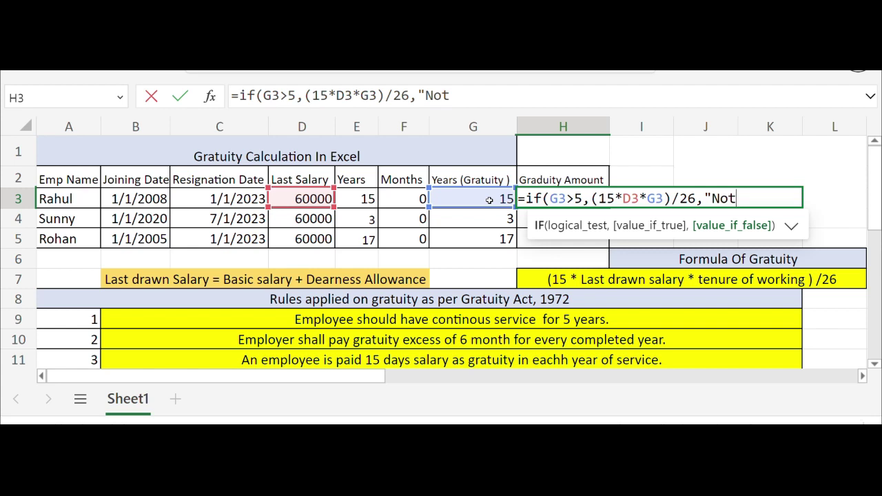
{"action": "type", "text": " Applicab"}
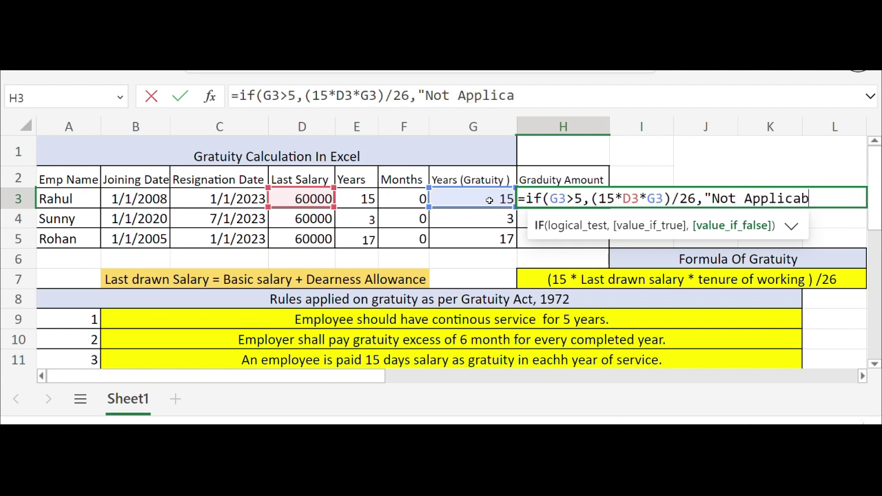
{"action": "type", "text": "le\")"}
{"action": "key", "text": "Return"}
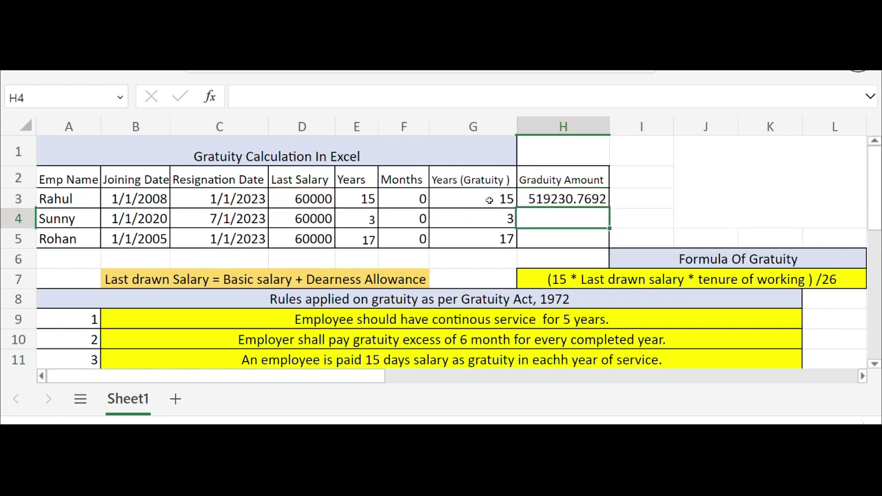
{"action": "left_click", "coordinate": [548, 198]}
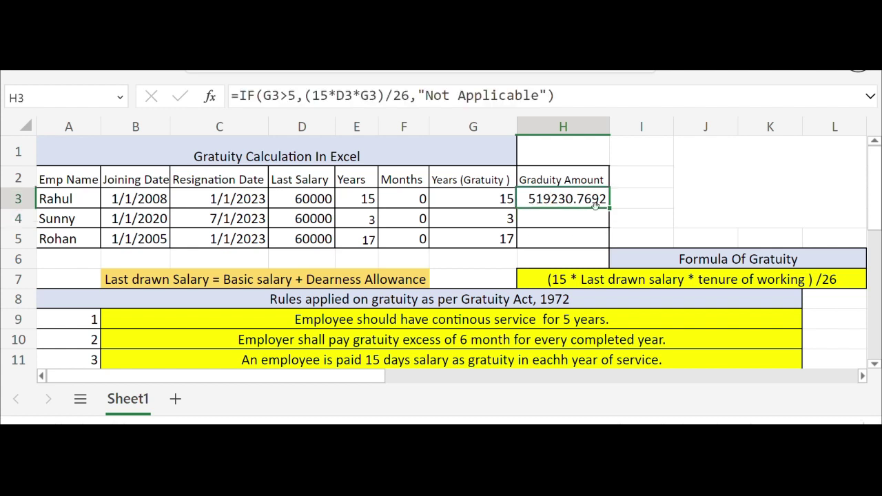
{"action": "left_click_drag", "start_coordinate": [609, 207], "coordinate": [607, 248]}
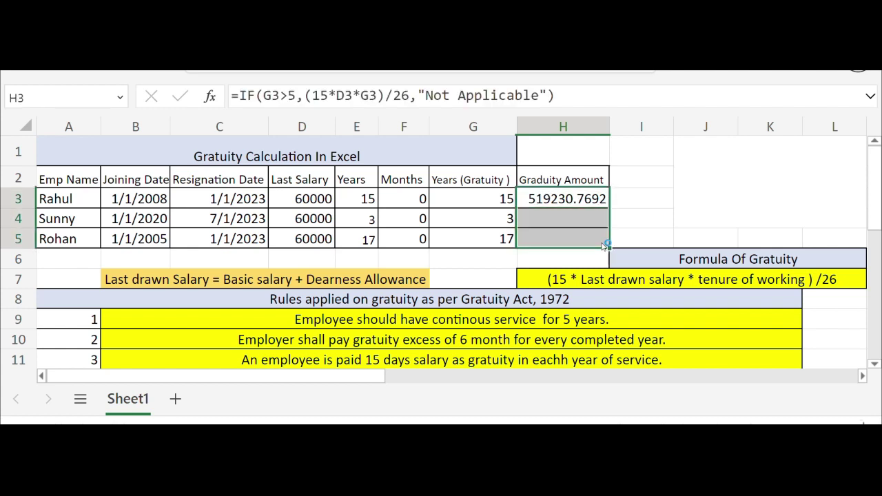
- Write a note in merged cell J1 that the row 4 employee "has done only 3 years job so he is not applicable for gratuity"
{"action": "left_click", "coordinate": [722, 211]}
{"action": "type", "text": "Yo"}
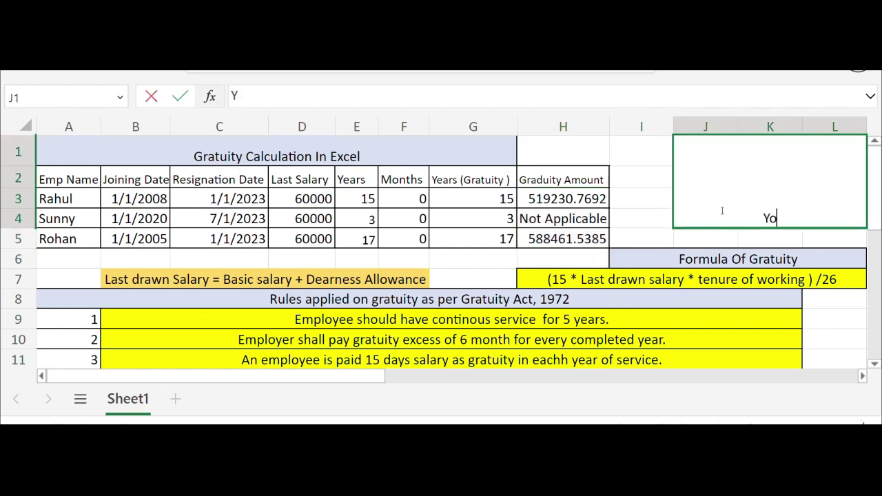
{"action": "type", "text": "u can see"}
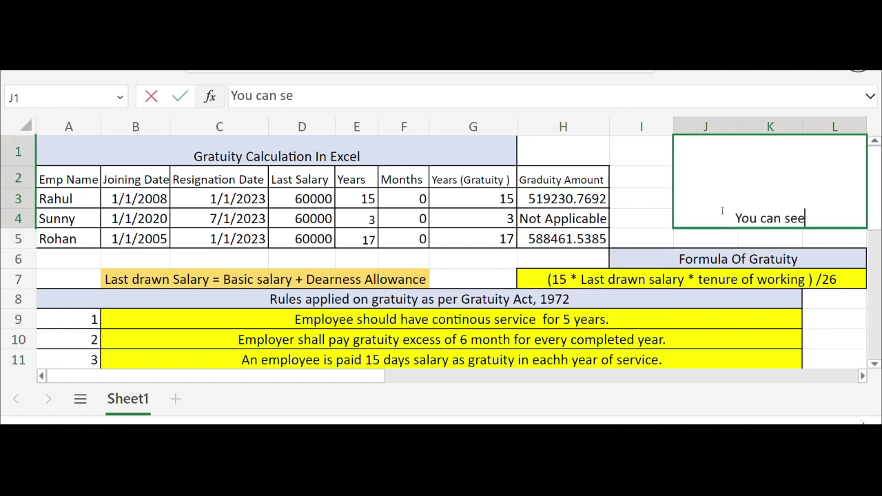
{"action": "type", "text": " as sunny is"}
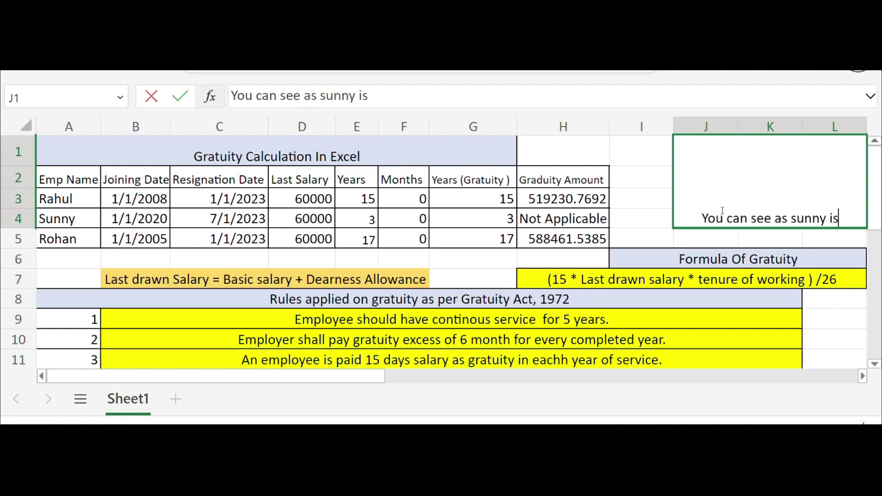
{"action": "key", "text": "BackSpace"}
{"action": "key", "text": "BackSpace"}
{"action": "key", "text": "BackSpace"}
{"action": "type", "text": "has done"}
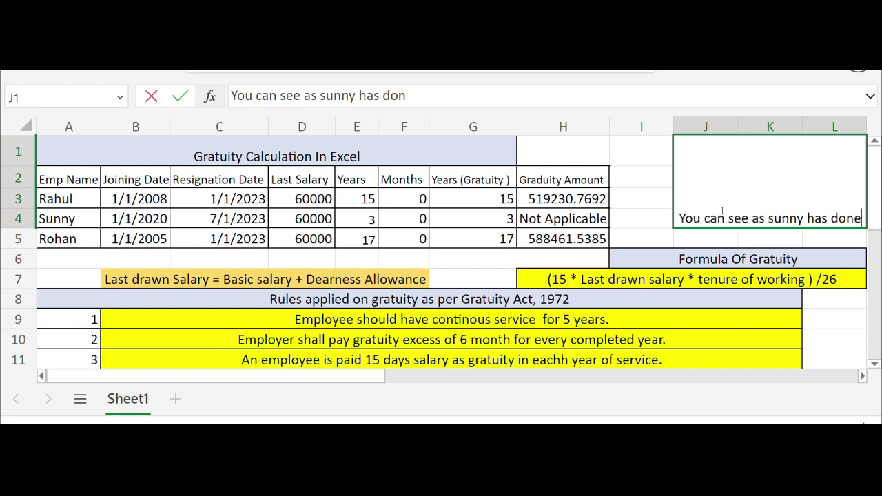
{"action": "type", "text": " only 3 years job so he "}
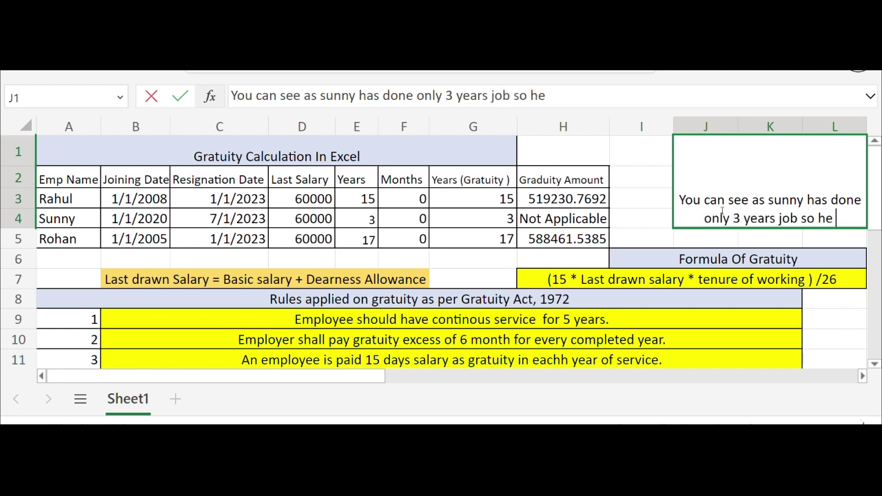
{"action": "type", "text": "is not a"}
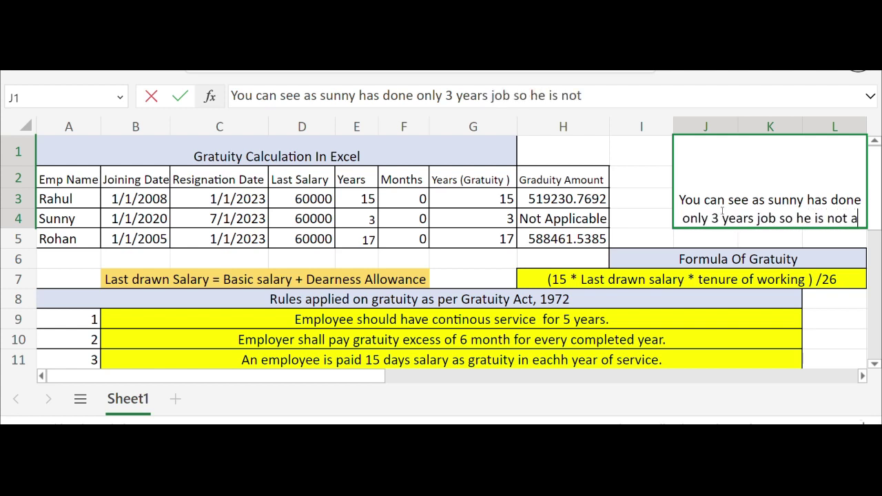
{"action": "type", "text": "pplicable for gratuity"}
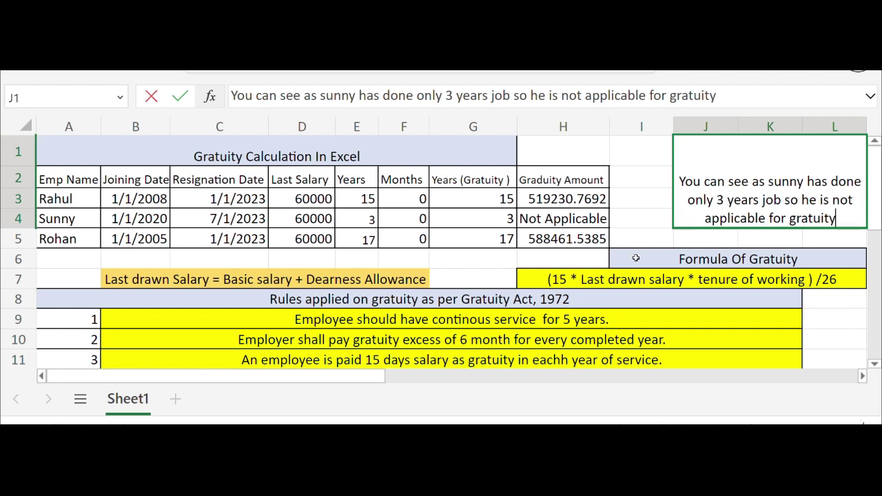
- Replace the note in merged cell J1 with "Here is the formula of gratuity"
{"action": "left_click", "coordinate": [636, 258]}
{"action": "left_click", "coordinate": [748, 208]}
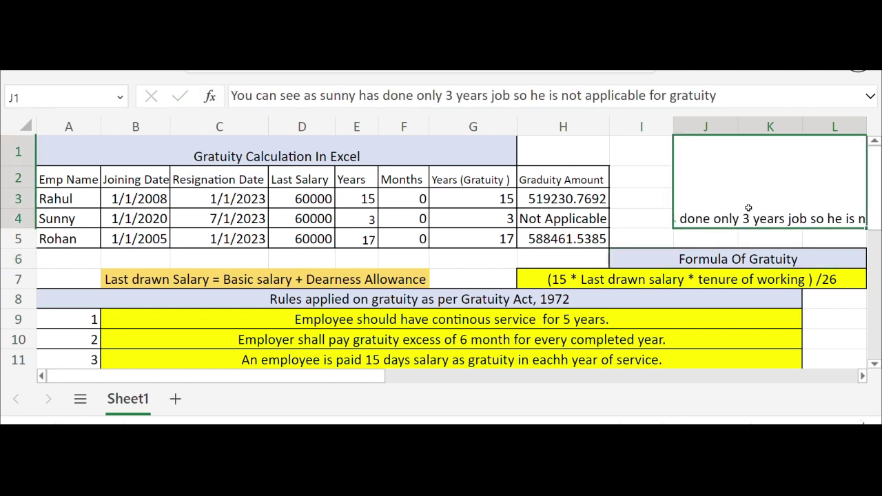
{"action": "key", "text": "Delete"}
{"action": "type", "text": "Here is the formula of gratuity"}
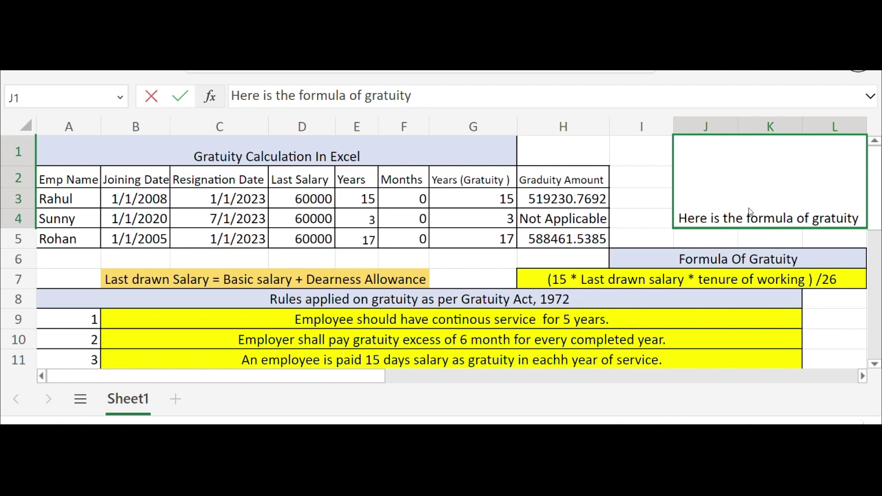
{"action": "left_click", "coordinate": [667, 274]}
- Open the gratuity amount formula in H3 to review its IF arguments, leaving it without changes
{"action": "left_click", "coordinate": [581, 199]}
{"action": "double_click", "coordinate": [581, 200]}
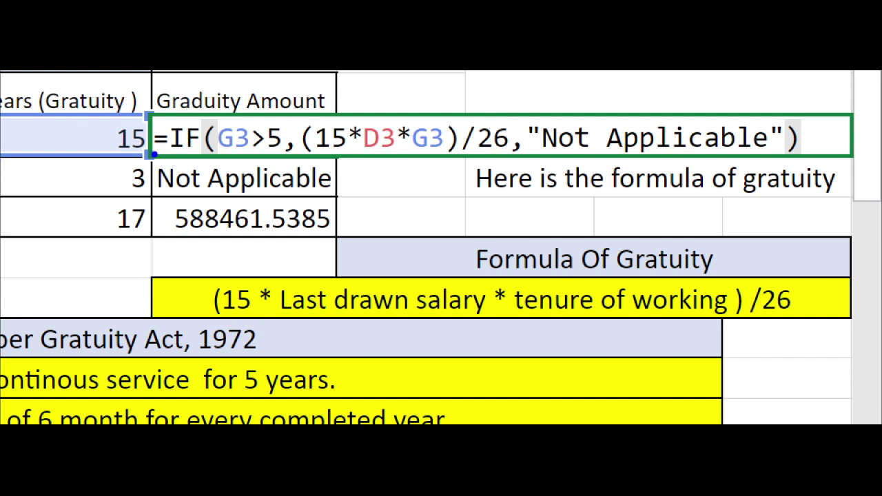
{"action": "mouse_move", "coordinate": [153, 155]}
{"action": "left_mouse_down"}
{"action": "mouse_move", "coordinate": [173, 169]}
{"action": "mouse_move", "coordinate": [256, 158]}
{"action": "mouse_move", "coordinate": [827, 149]}
{"action": "left_mouse_up"}
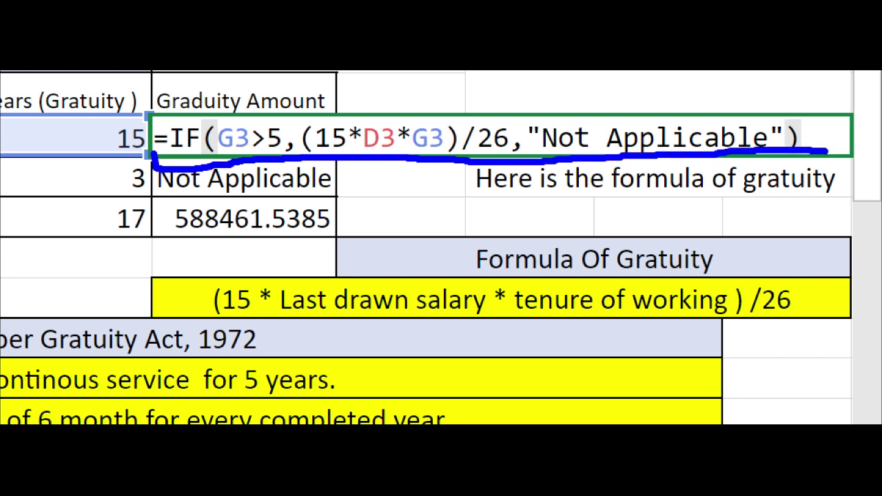
{"action": "key", "text": "Escape"}
{"action": "key", "text": "Escape"}
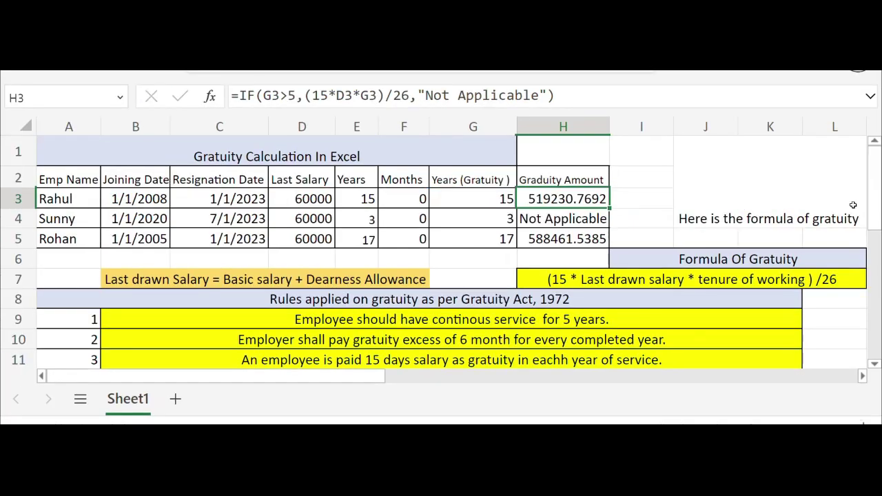
- Replace the note in J1 with "Hope you had learnt it. If you linked this video please subscribe our youtube channel"
{"action": "left_click", "coordinate": [675, 210]}
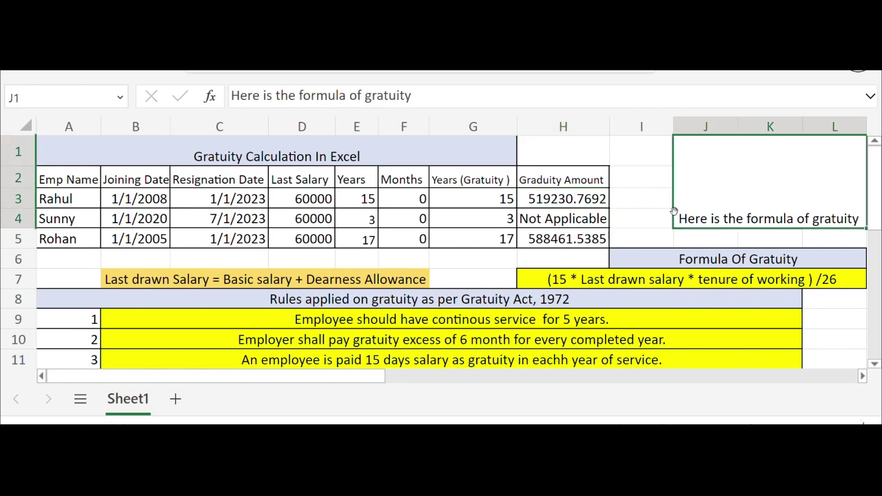
{"action": "type", "text": "hOP"}
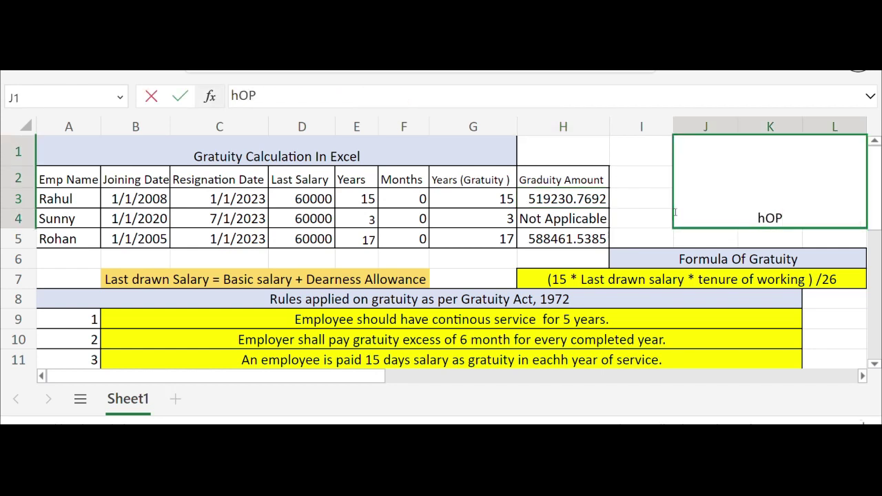
{"action": "key", "text": "BackSpace"}
{"action": "key", "text": "BackSpace"}
{"action": "key", "text": "BackSpace"}
{"action": "type", "text": "p"}
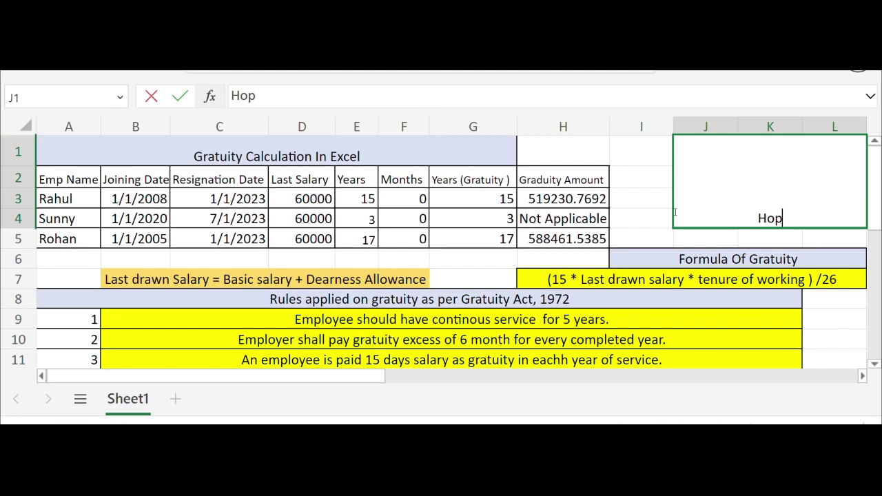
{"action": "type", "text": "e you had"}
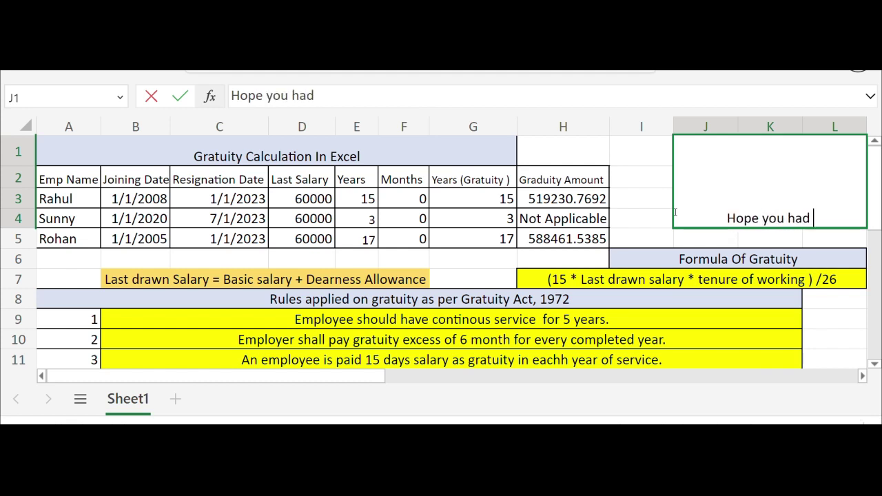
{"action": "type", "text": " learnt it. I"}
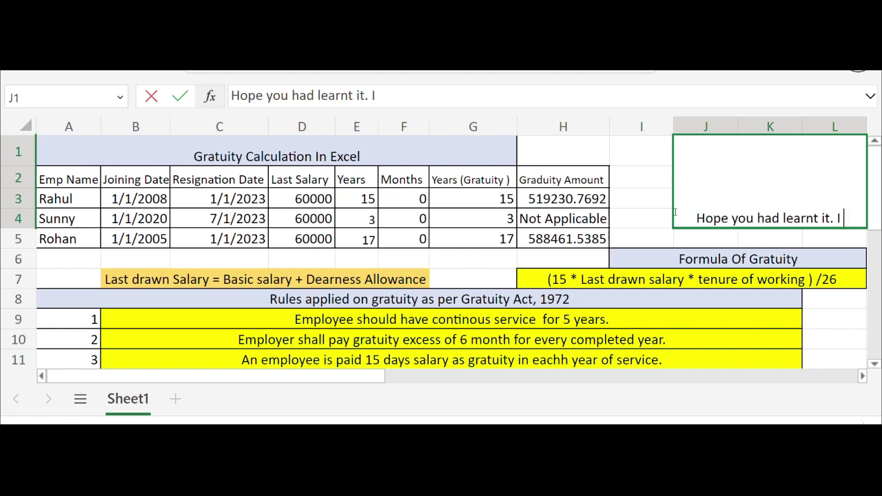
{"action": "type", "text": "f you"}
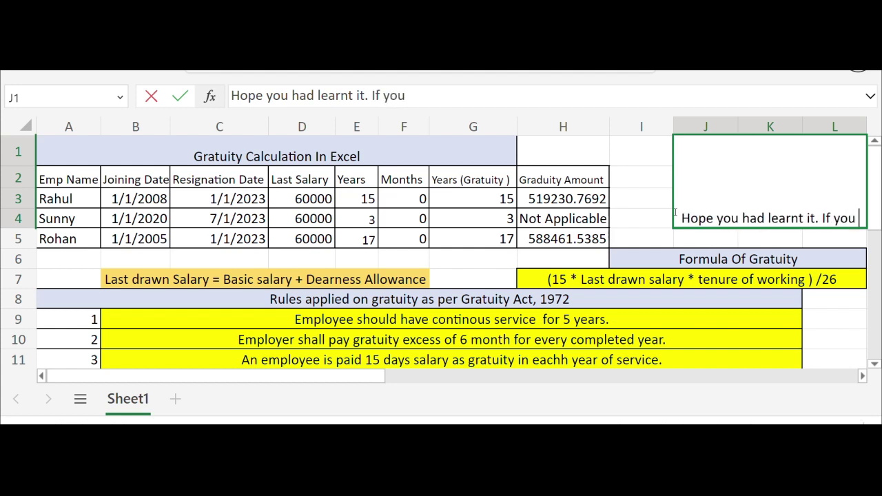
{"action": "type", "text": " linked"}
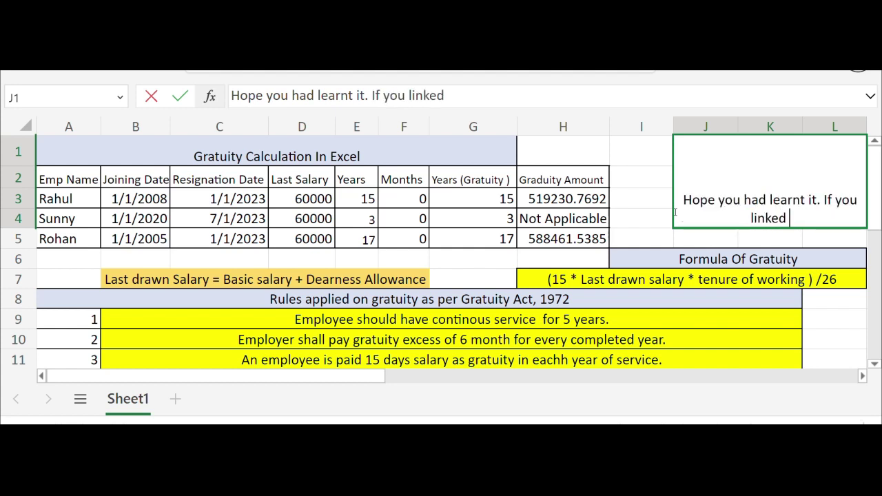
{"action": "type", "text": " this video please sub"}
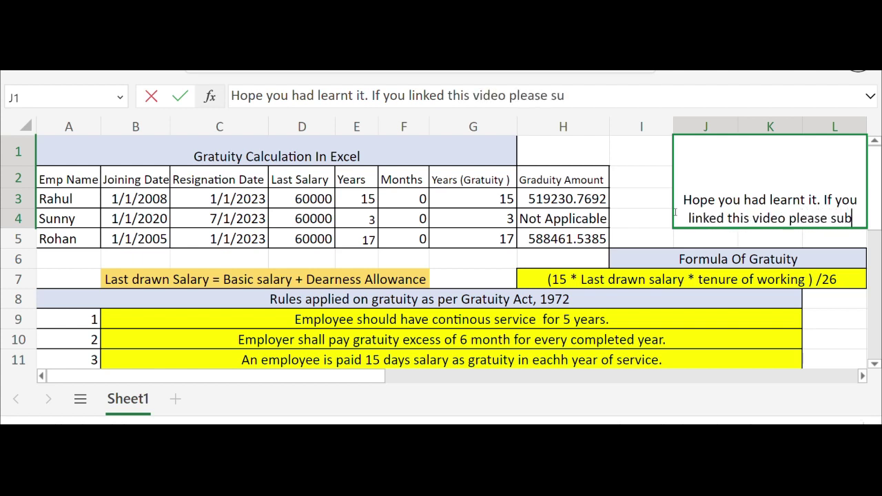
{"action": "type", "text": "scrib"}
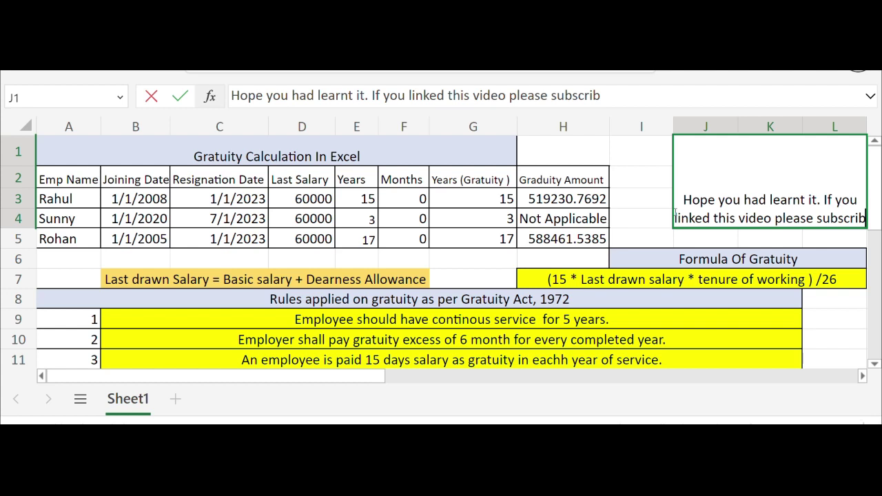
{"action": "type", "text": "e our youtube chan"}
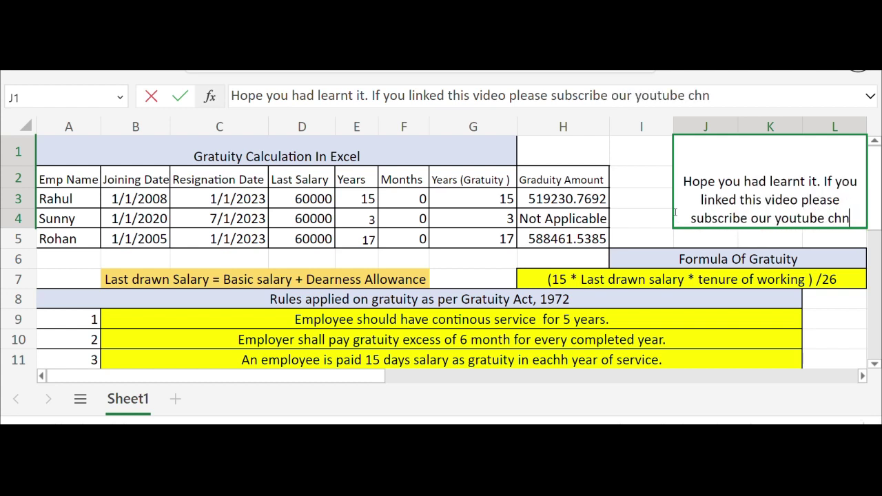
{"action": "type", "text": "nel"}
- Complete the J1 note with "and support us and become part of our family. :)" and commit it
{"action": "key", "text": "alt+Return"}
{"action": "type", "text": "a"}
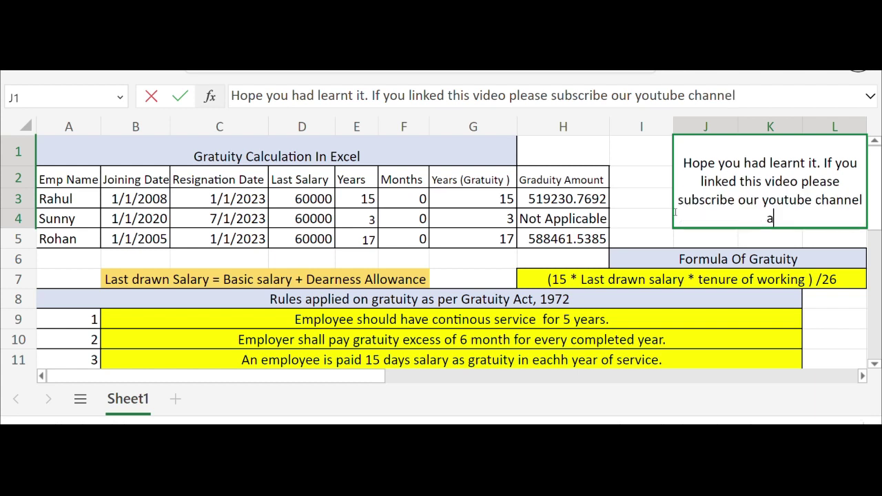
{"action": "type", "text": "nd supp"}
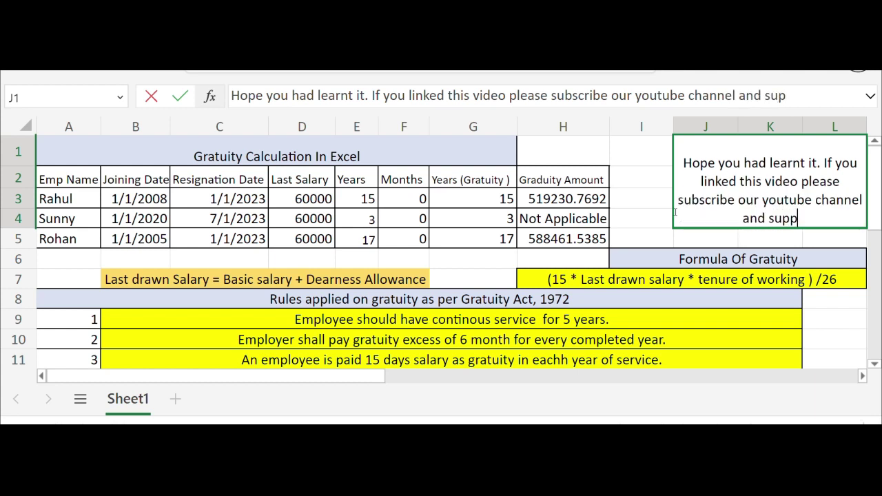
{"action": "type", "text": "ort us"}
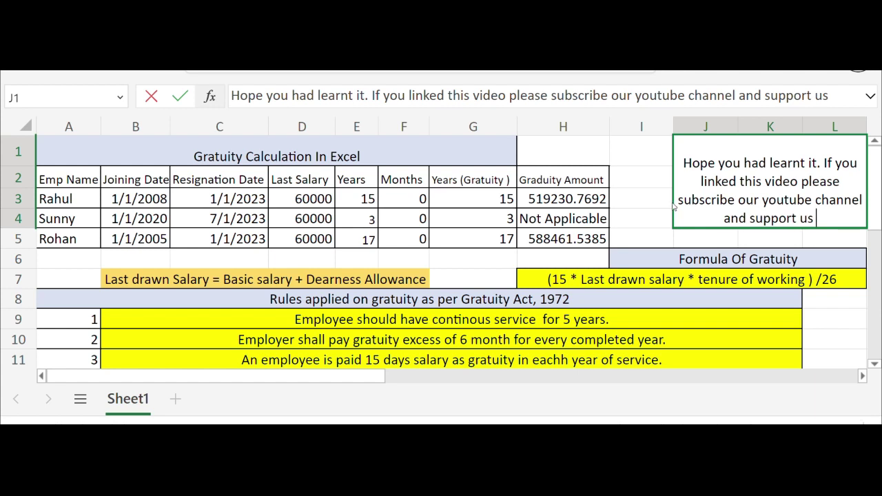
{"action": "type", "text": " and becom"}
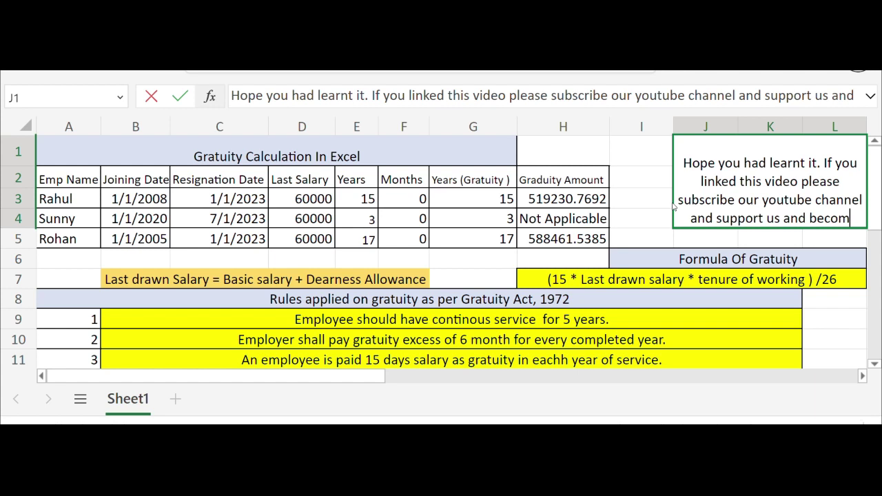
{"action": "type", "text": "e part of"}
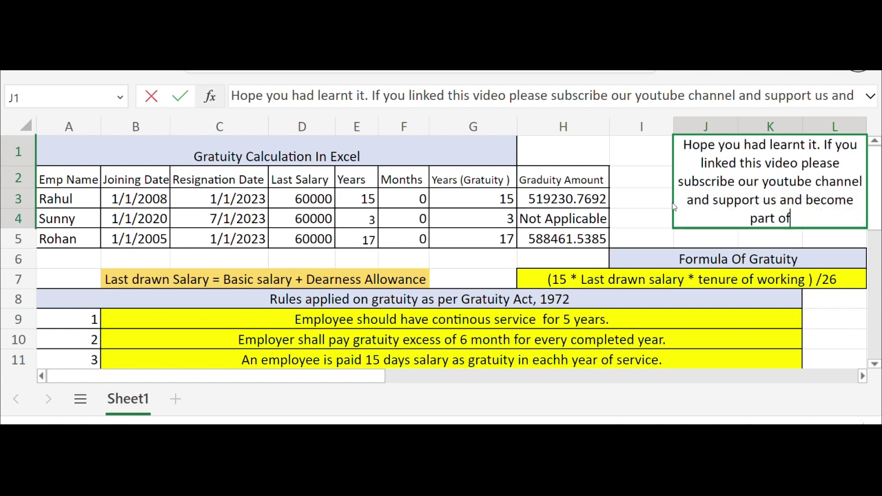
{"action": "type", "text": " our fam"}
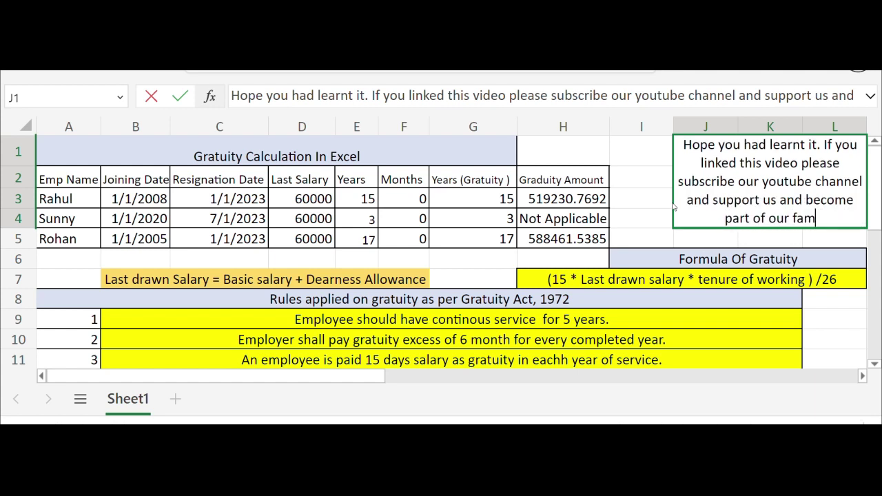
{"action": "type", "text": "ily. :)"}
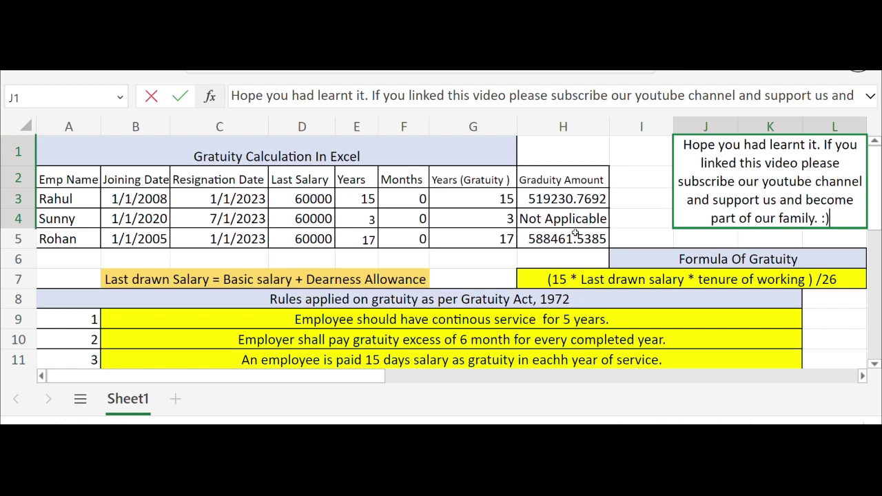
{"action": "left_click", "coordinate": [575, 235]}
- Clear the closing message from merged cell J1
{"action": "left_click", "coordinate": [747, 213]}
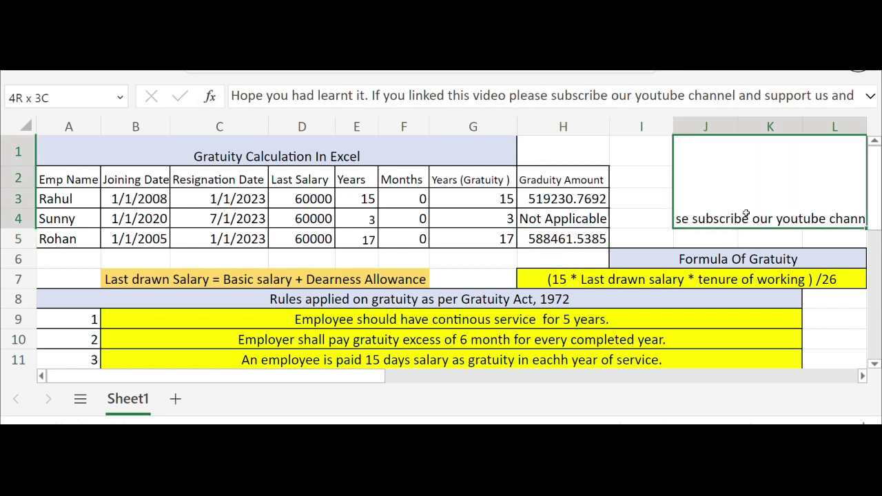
{"action": "key", "text": "BackSpace"}
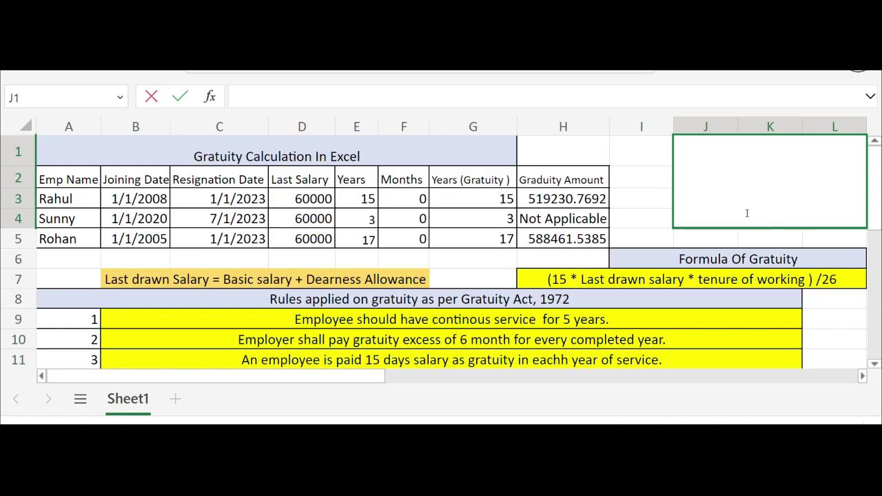